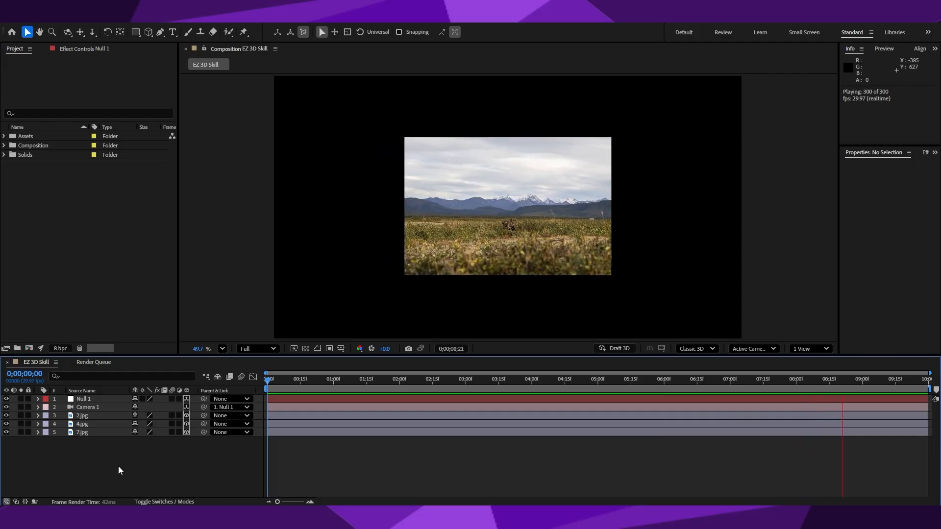
# Duplicate the three image layers 2.jpg, 4.jpg and 7.jpg in the EZ 3D Skill composition.
pyautogui.click(273, 384)
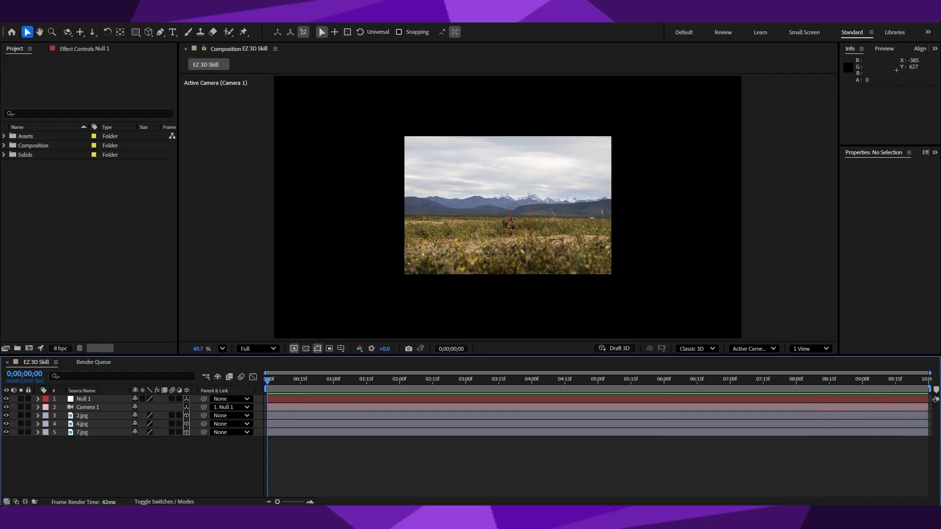
pyautogui.click(89, 418)
pyautogui.keyDown('shift'); pyautogui.click(99, 433); pyautogui.keyUp('shift')
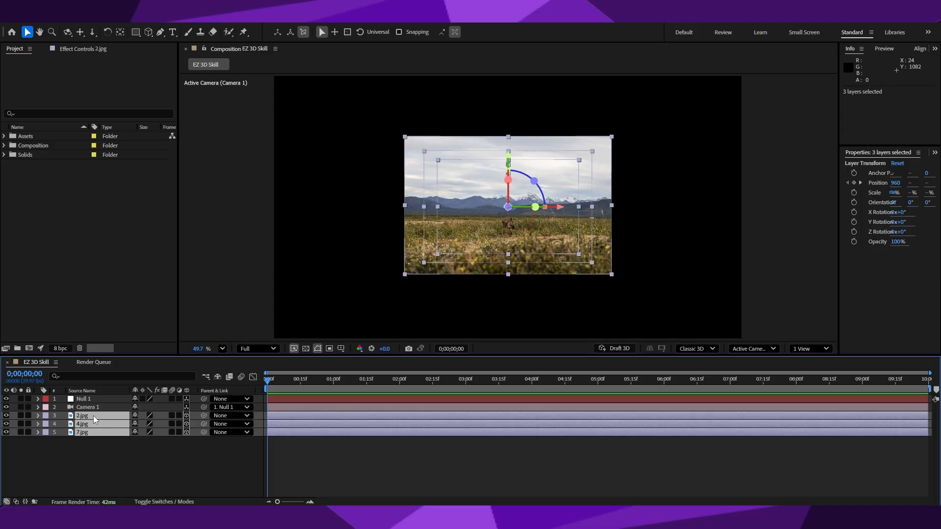
pyautogui.hotkey('ctrl', 'd')
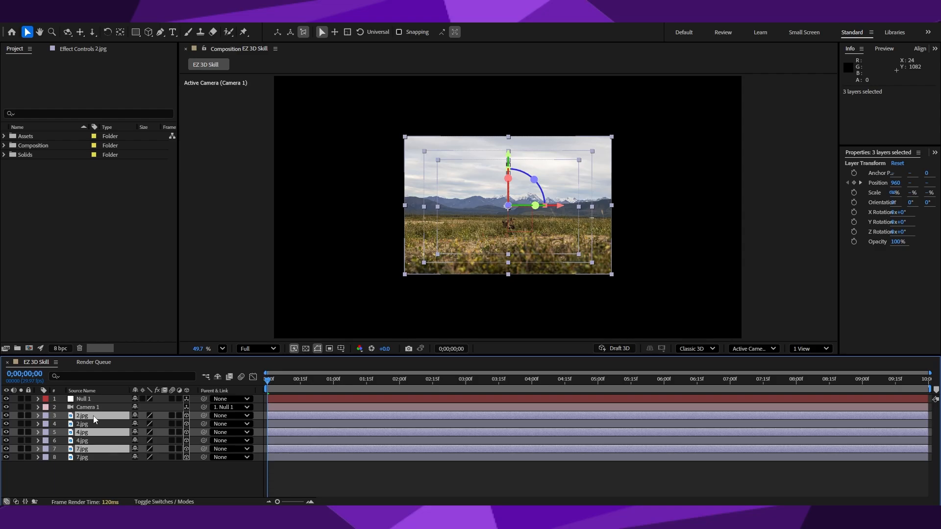
# Pre-compose the three duplicated image layers as "Asset Adjust", moving all attributes into the new composition.
pyautogui.rightClick(95, 419)
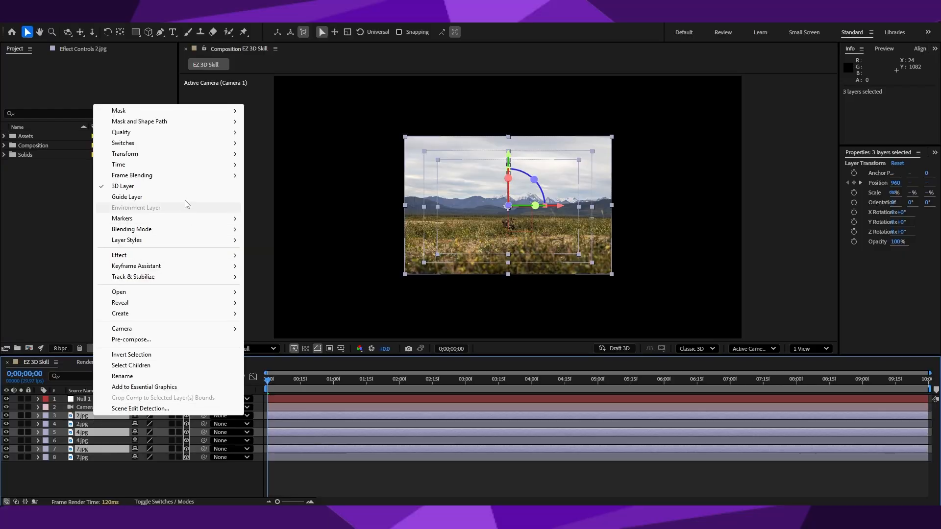
pyautogui.moveTo(161, 283)
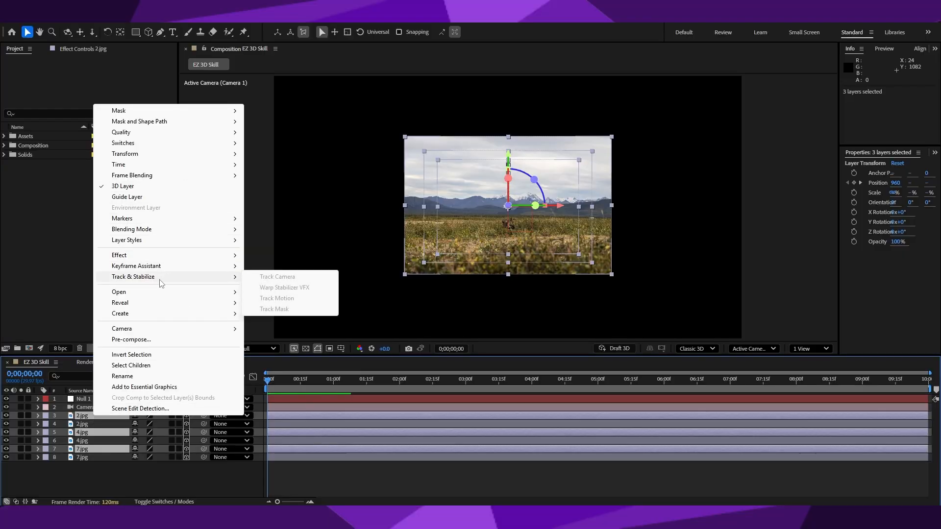
pyautogui.click(161, 343)
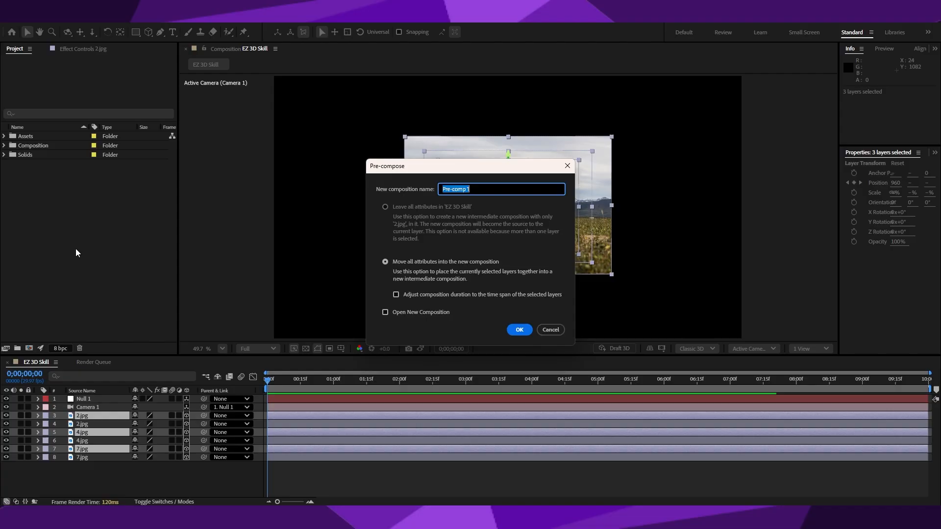
pyautogui.write('Asset Adjust')
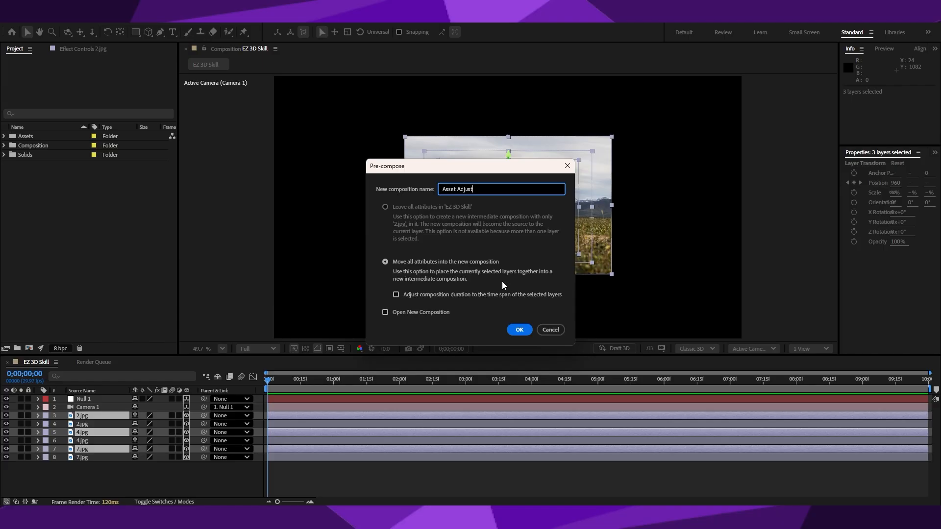
pyautogui.click(514, 330)
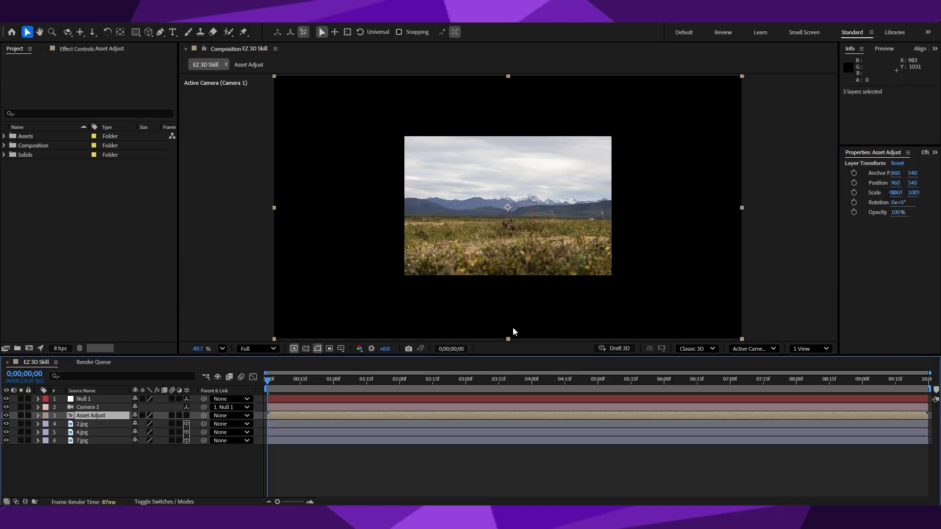
# Open the Asset Adjust pre-composition and expand the Composition folder in the project.
pyautogui.doubleClick(92, 416)
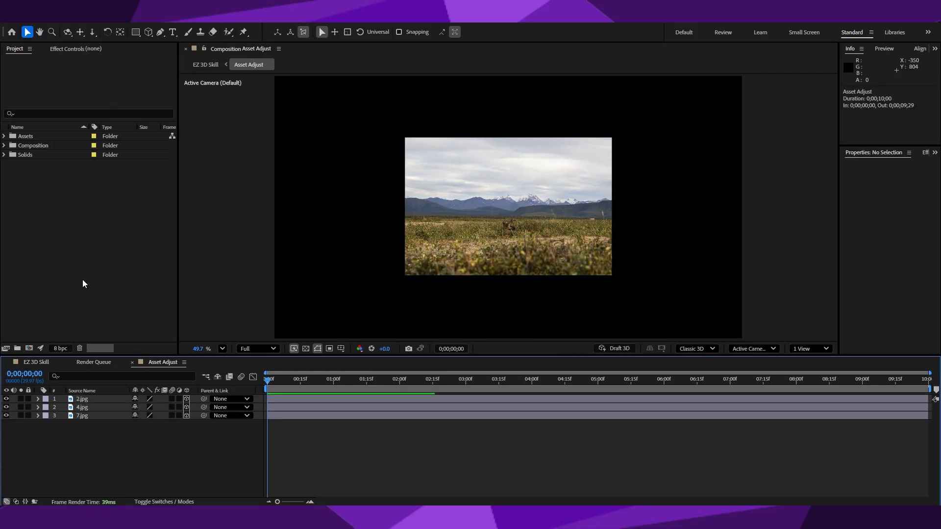
pyautogui.click(4, 136)
pyautogui.click(4, 136)
pyautogui.click(4, 146)
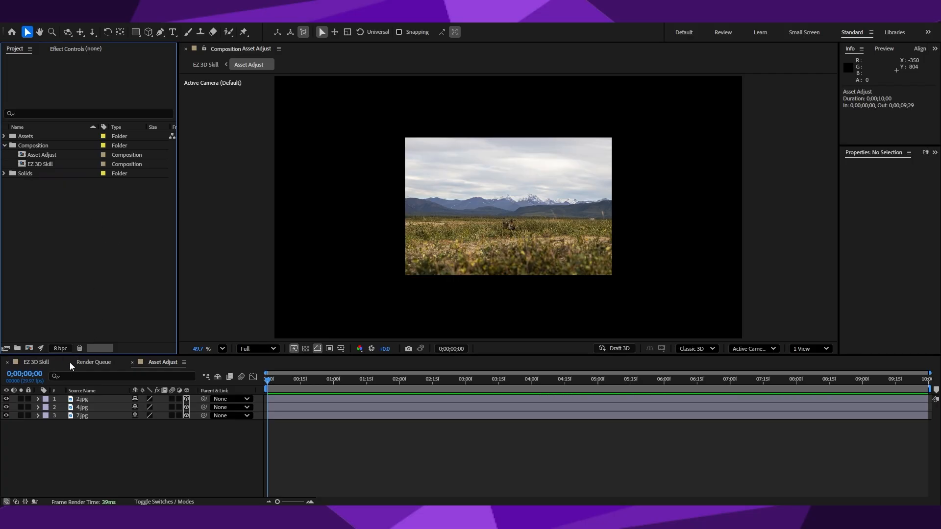
# Move the Render Queue ahead of the EZ 3D Skill timeline and return to the Asset Adjust timeline.
pyautogui.moveTo(98, 367); pyautogui.dragTo(30, 367)
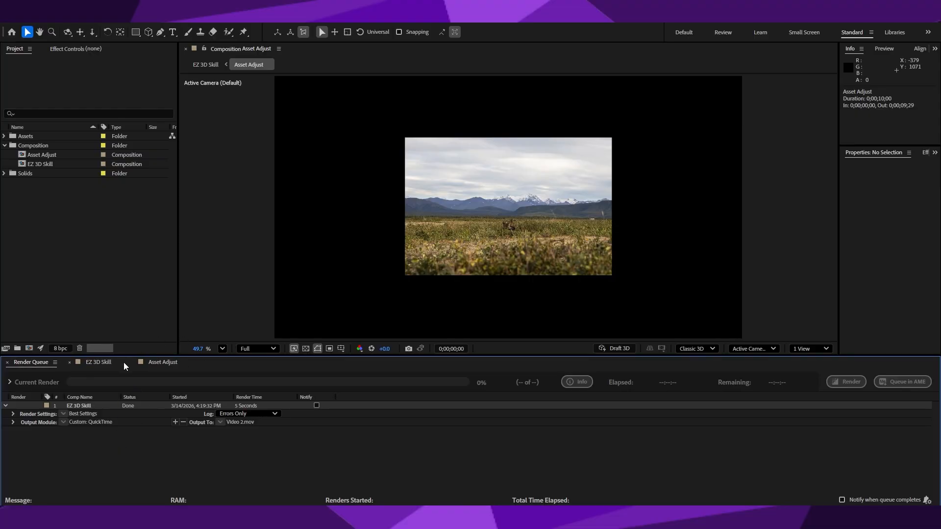
pyautogui.click(163, 363)
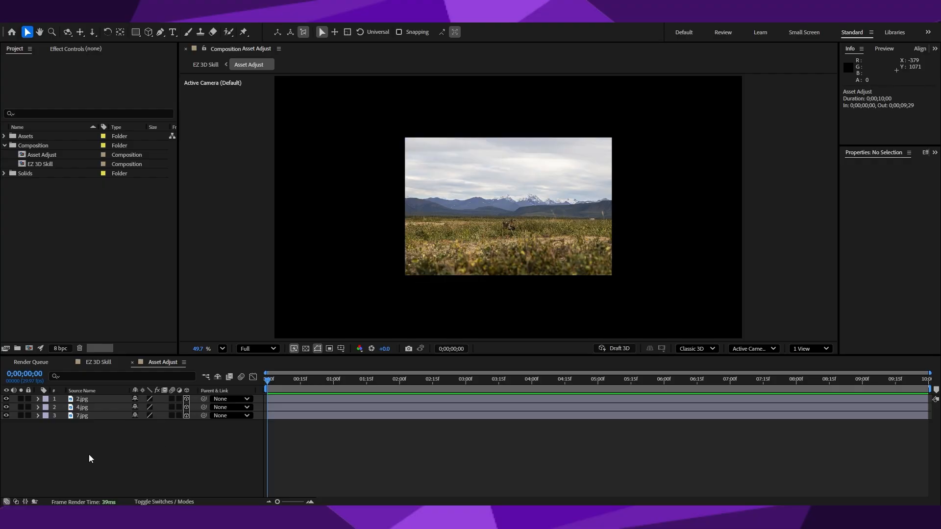
pyautogui.click(158, 458)
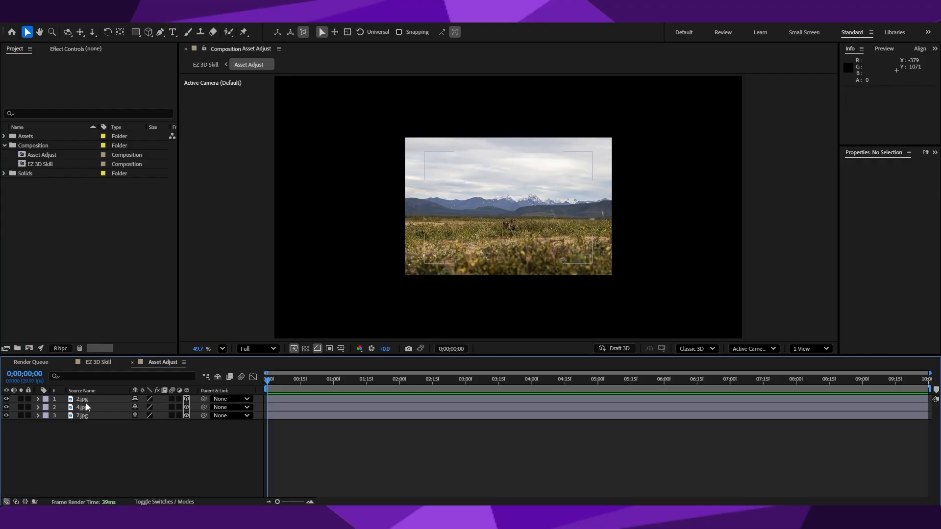
# Create a new adjustment layer above the images in the Asset Adjust composition.
pyautogui.rightClick(111, 456)
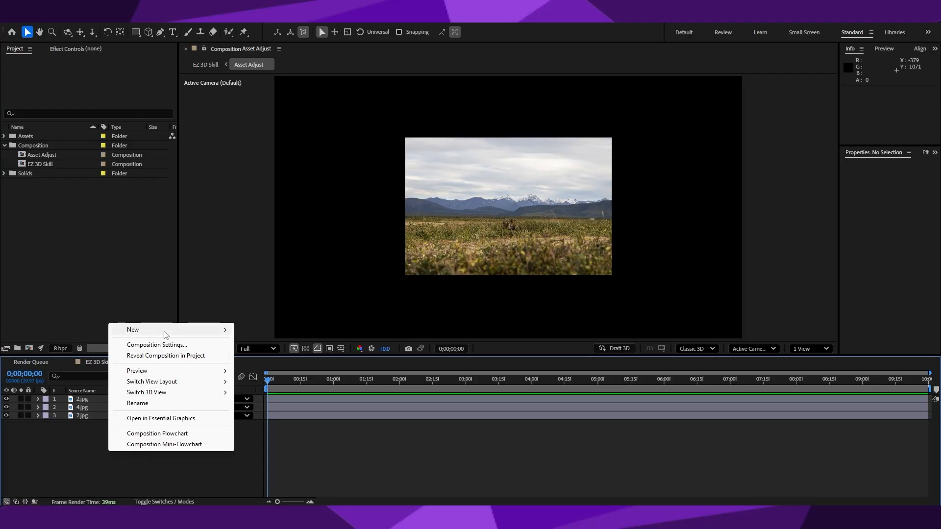
pyautogui.moveTo(163, 330)
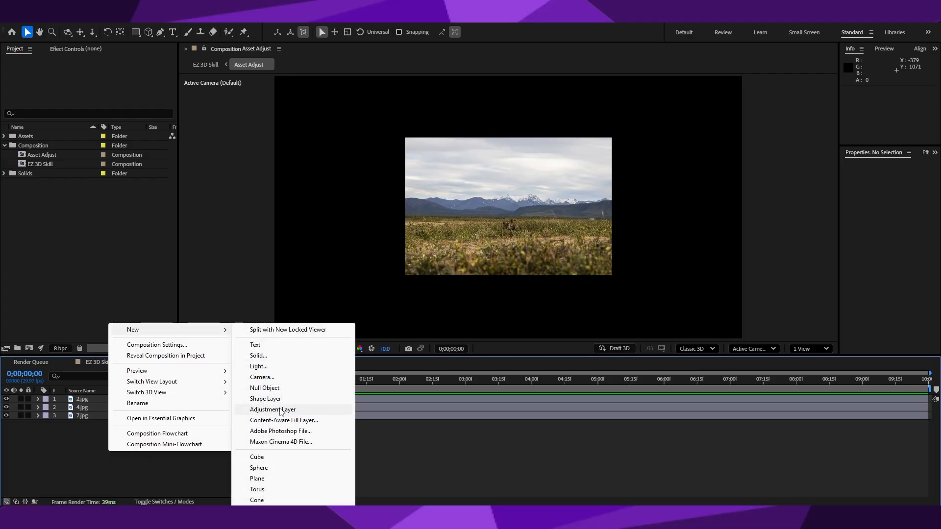
pyautogui.click(282, 411)
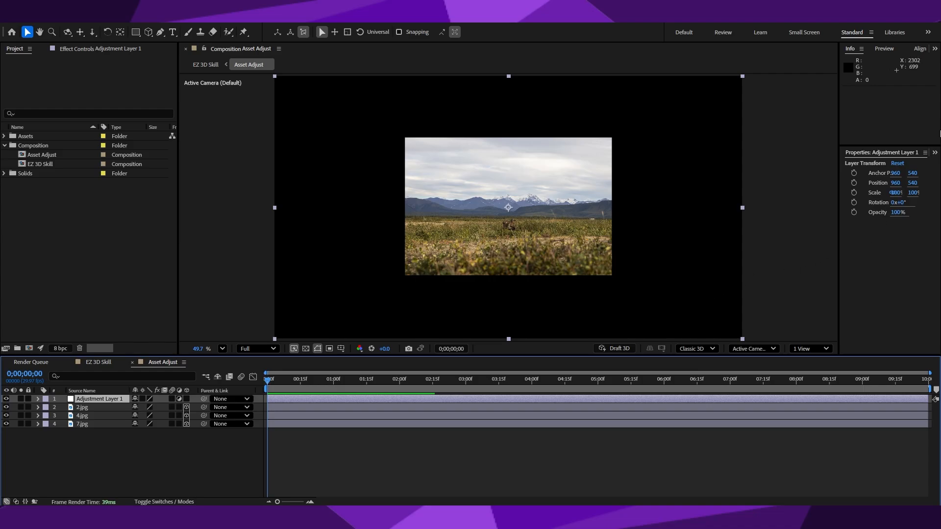
# Find the Compound Blur effect by searching for "compound" and apply it to the adjustment layer.
pyautogui.click(934, 156)
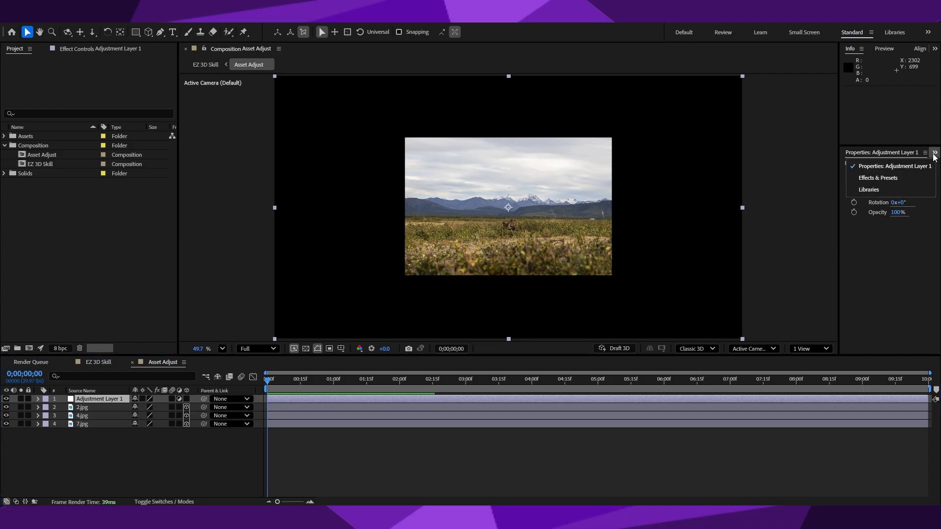
pyautogui.click(891, 179)
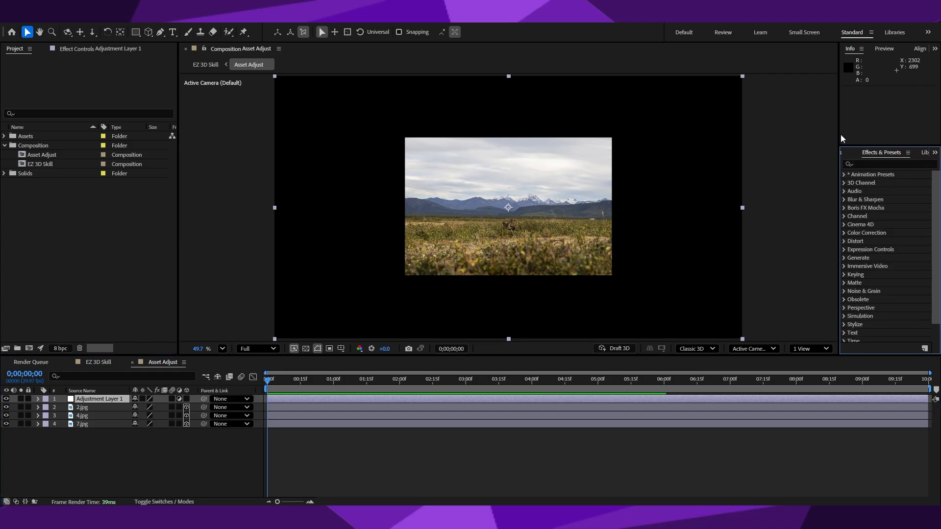
pyautogui.moveTo(835, 135); pyautogui.dragTo(714, 136)
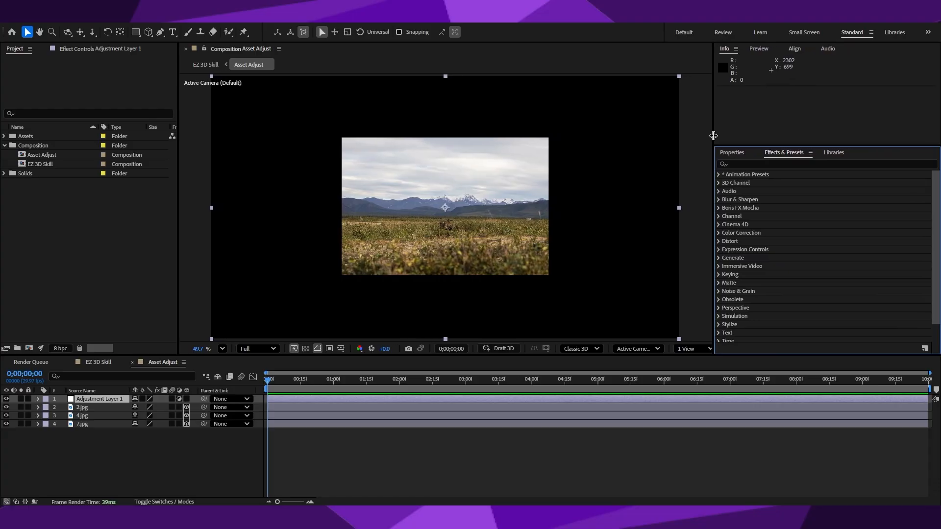
pyautogui.click(768, 165)
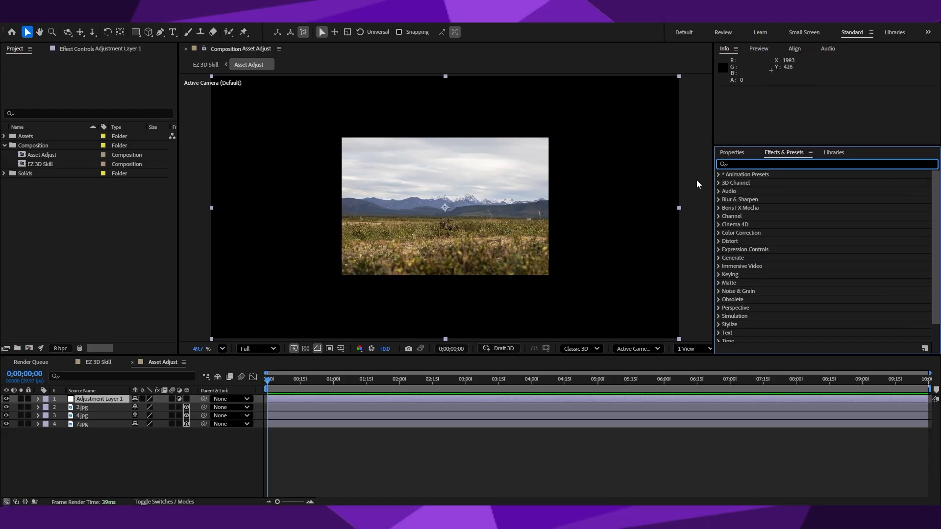
pyautogui.write('comp')
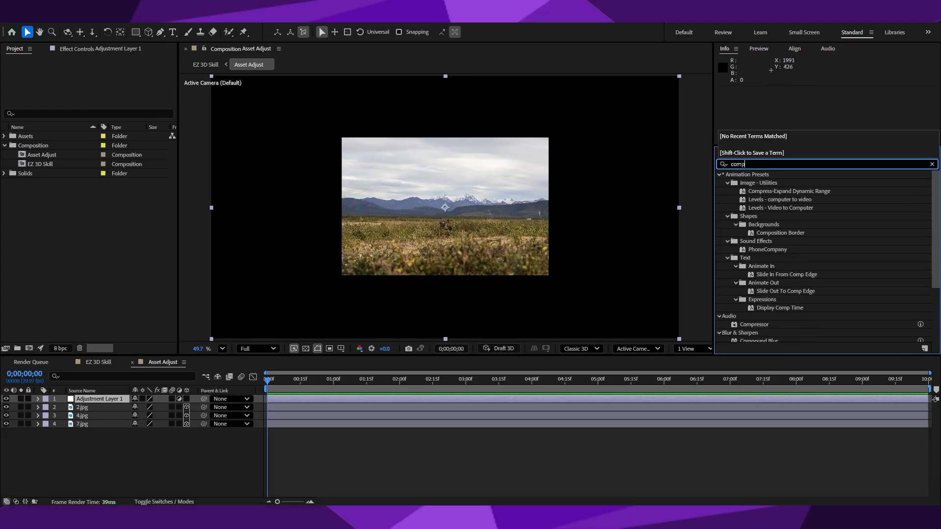
pyautogui.write('ound')
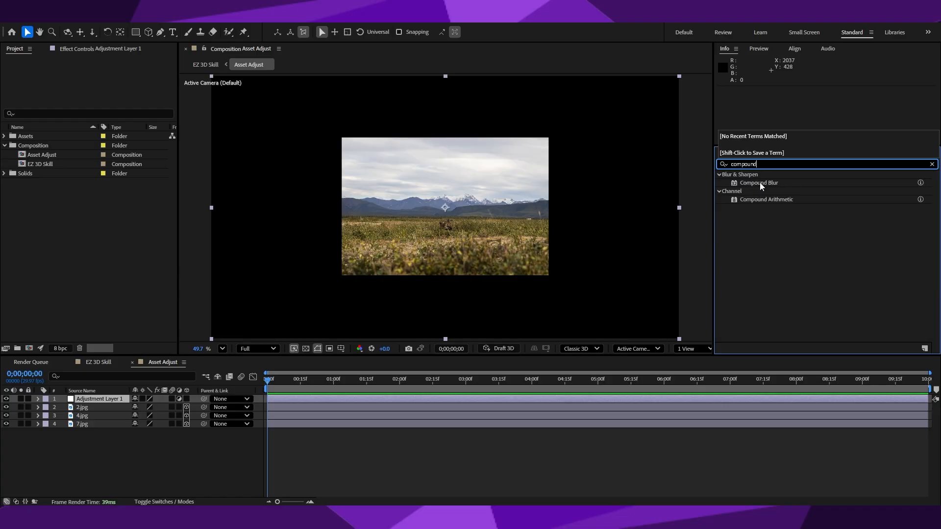
pyautogui.moveTo(761, 185); pyautogui.dragTo(114, 402)
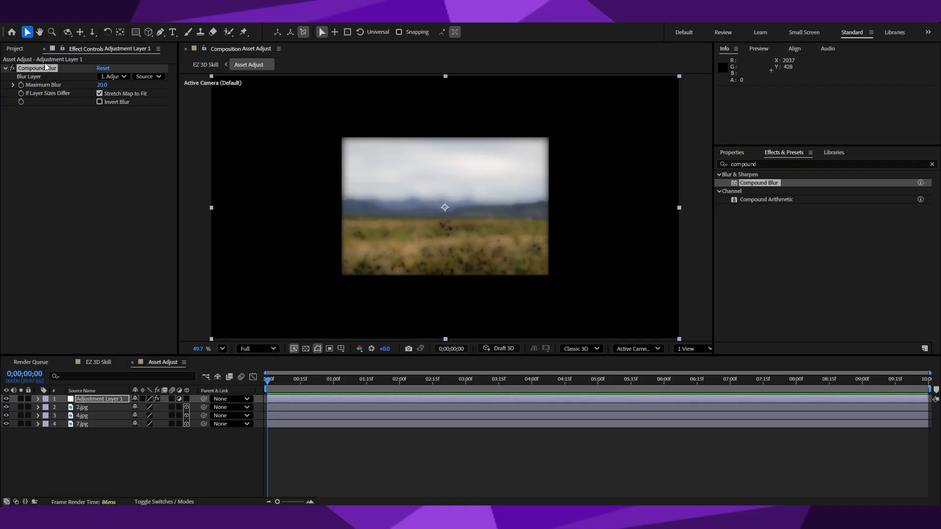
# Set the Maximum Blur of the adjustment layer's Compound Blur effect to 30.
pyautogui.click(102, 85)
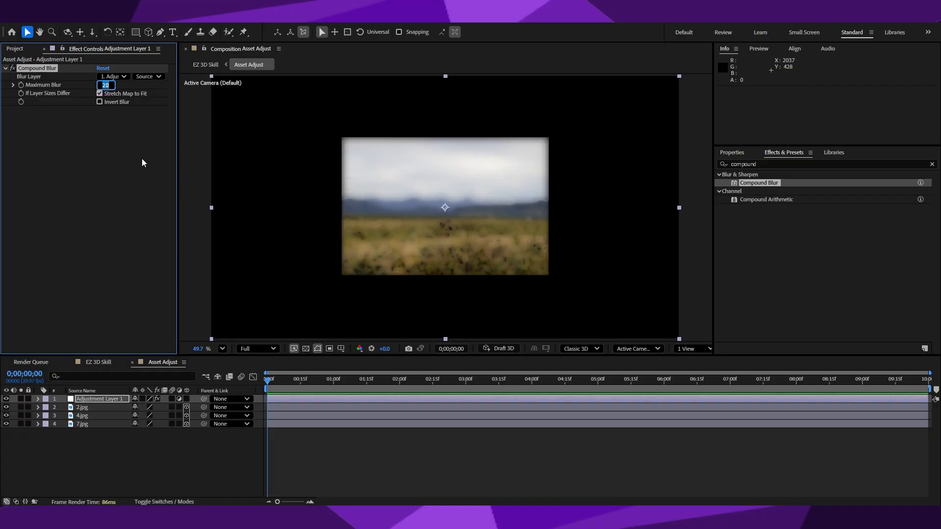
pyautogui.write('30')
pyautogui.press('Return')
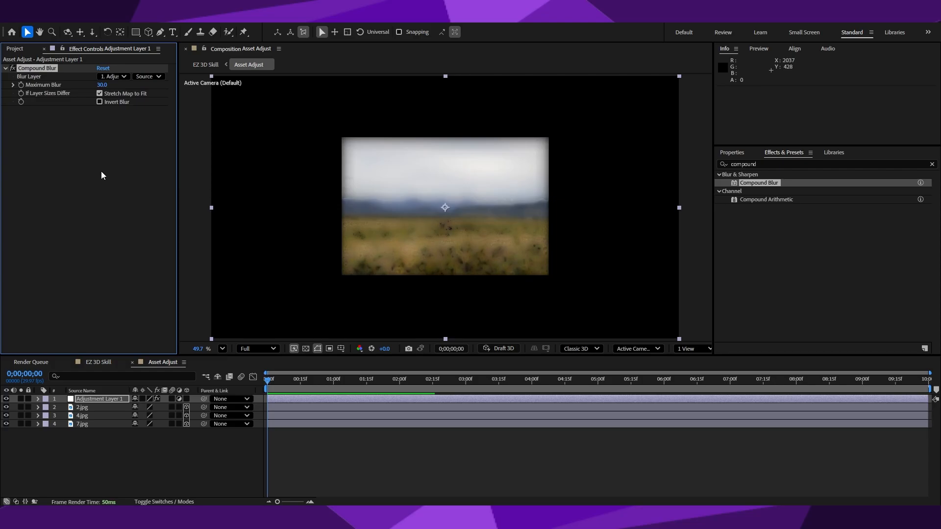
# Import paint splat.avif into the project's Assets folder, accepting the default Camera Raw and project color settings.
pyautogui.click(15, 49)
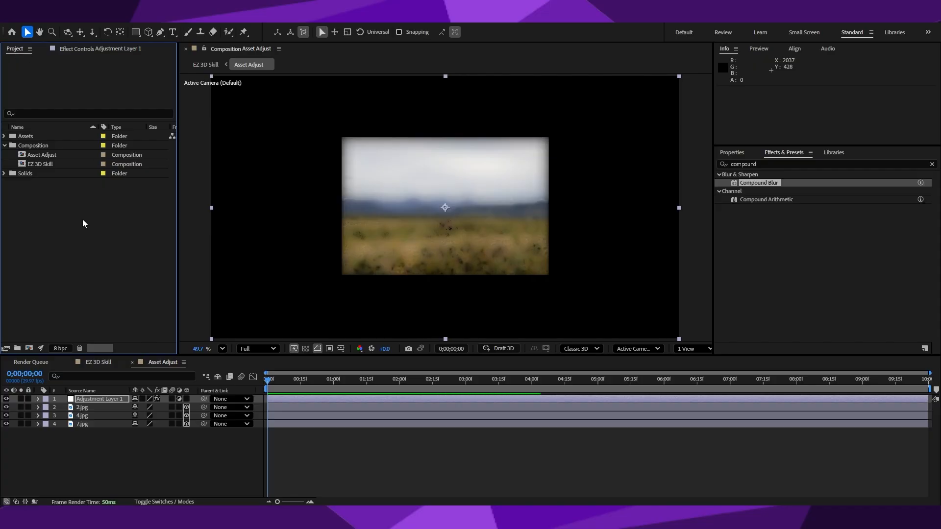
pyautogui.click(4, 136)
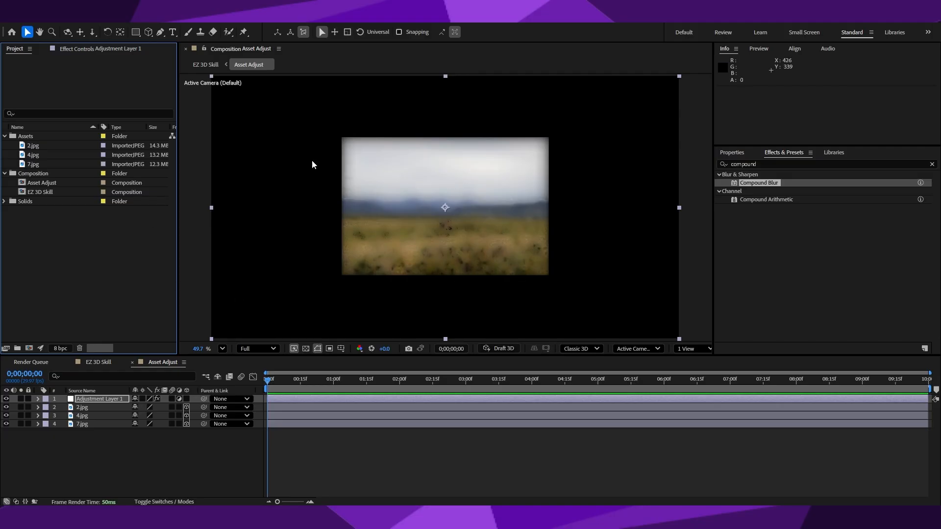
pyautogui.hotkey('alt', 'Tab')
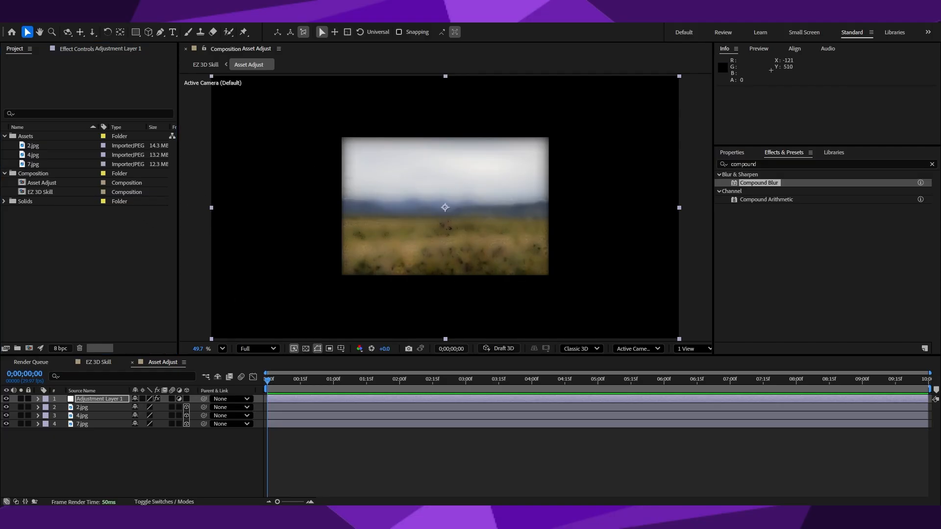
pyautogui.moveTo(83, 273); pyautogui.dragTo(41, 141)
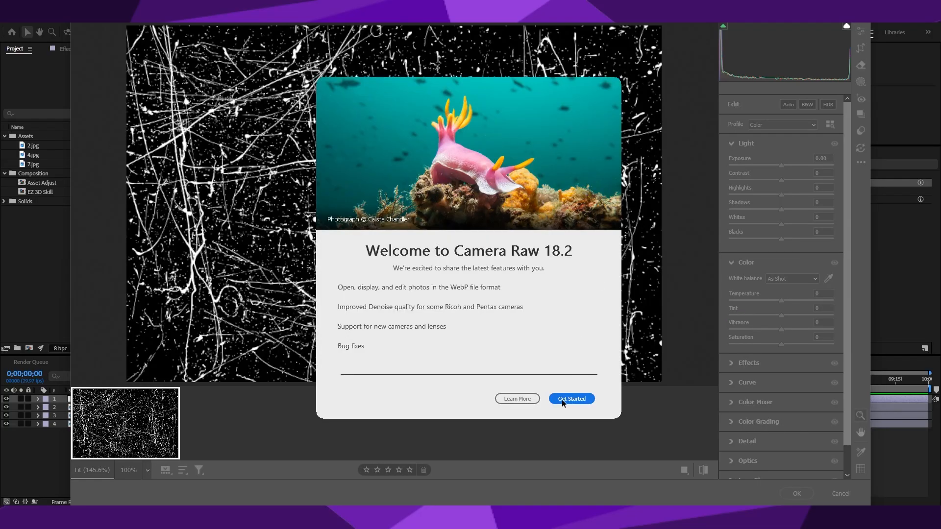
pyautogui.click(562, 399)
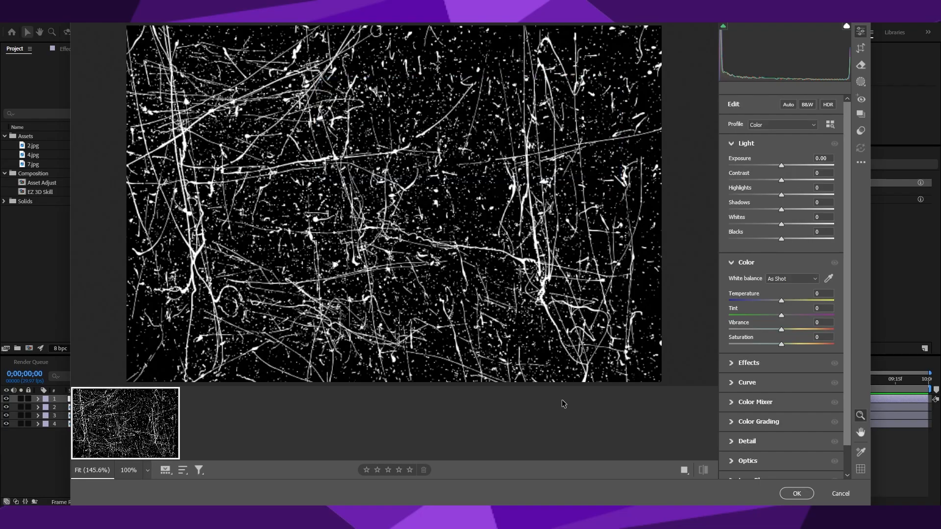
pyautogui.click(797, 493)
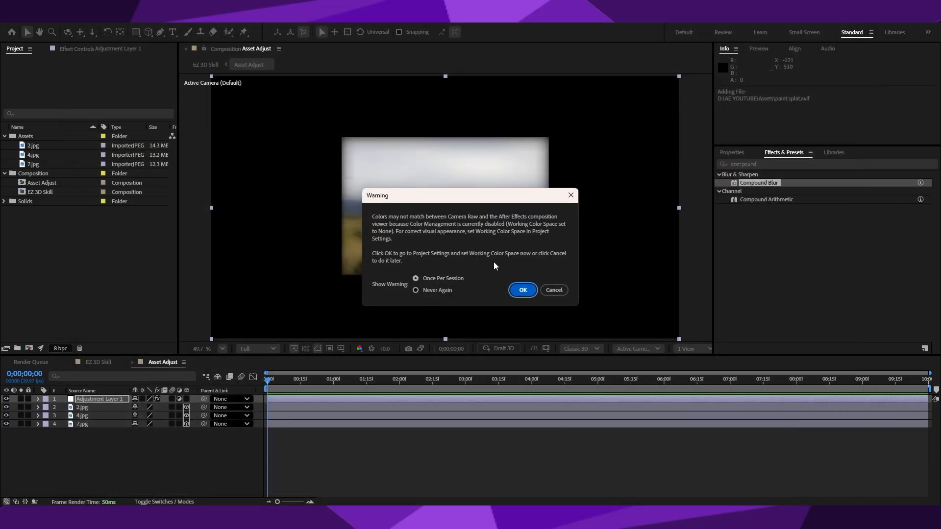
pyautogui.click(522, 290)
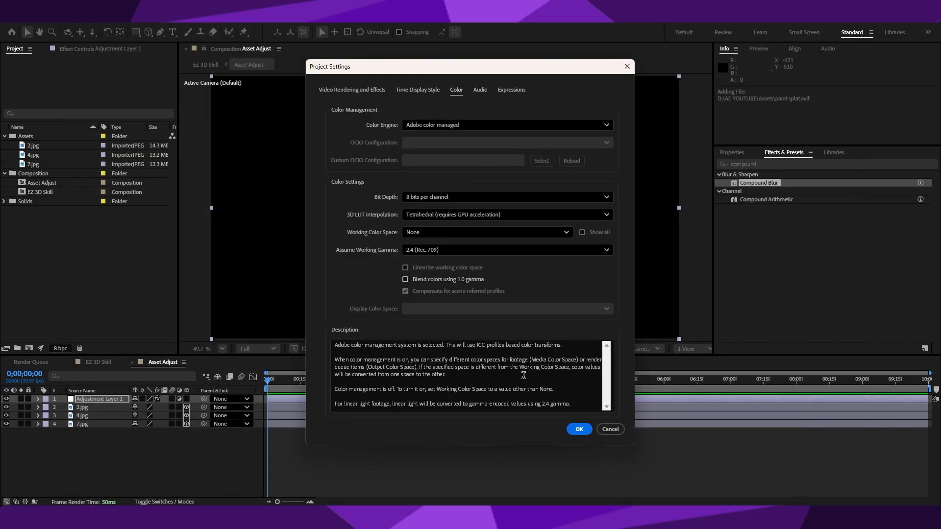
pyautogui.click(579, 429)
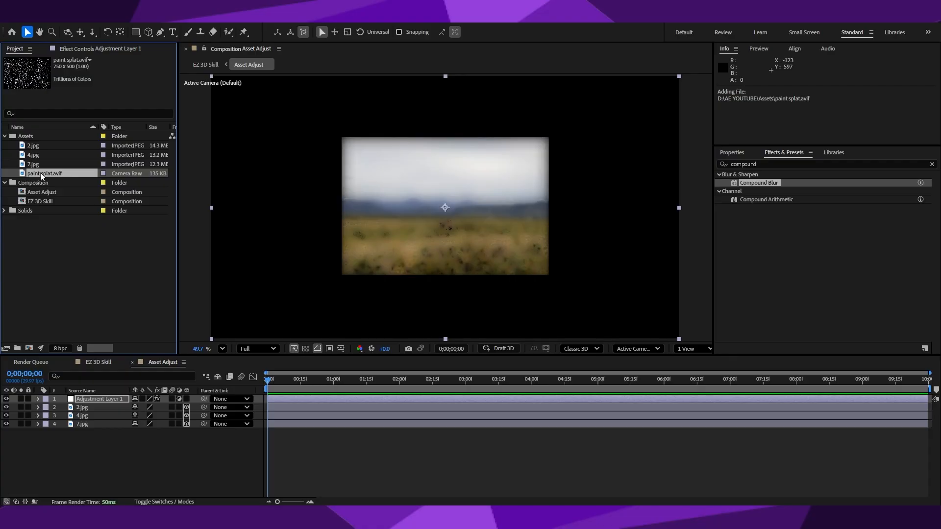
# Add paint splat.avif as the topmost Asset Adjust layer and scale it to about 119% to cover the blurred image.
pyautogui.moveTo(42, 177)
pyautogui.mouseDown()
pyautogui.moveTo(98, 226)
pyautogui.moveTo(66, 399)
pyautogui.mouseUp()
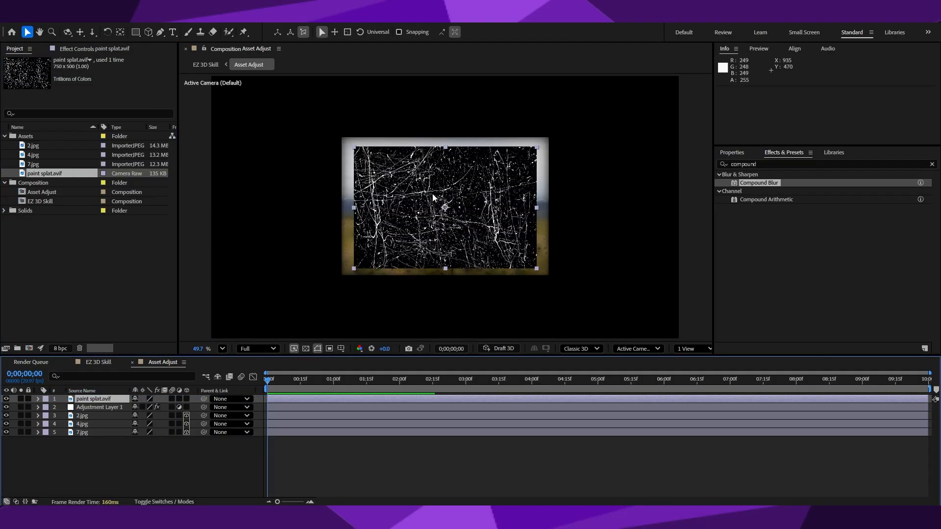
pyautogui.click(355, 273)
pyautogui.moveTo(355, 272); pyautogui.dragTo(338, 283)
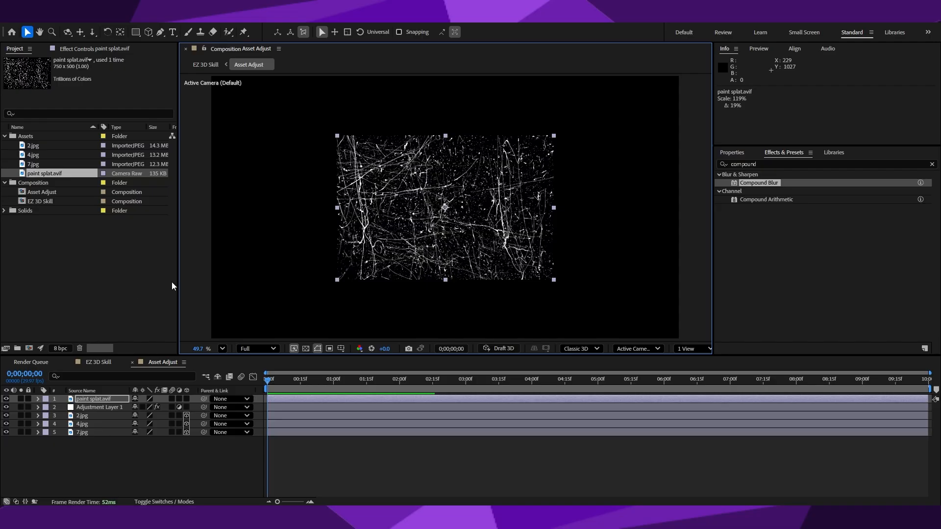
# Enlarge the paint splat.avif layer to about 139% scale.
pyautogui.click(104, 286)
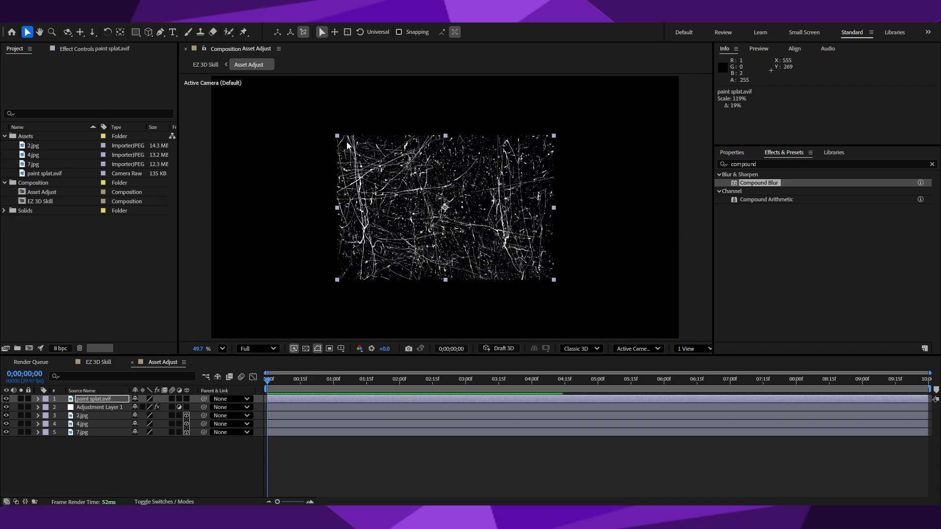
pyautogui.moveTo(339, 137); pyautogui.dragTo(320, 126)
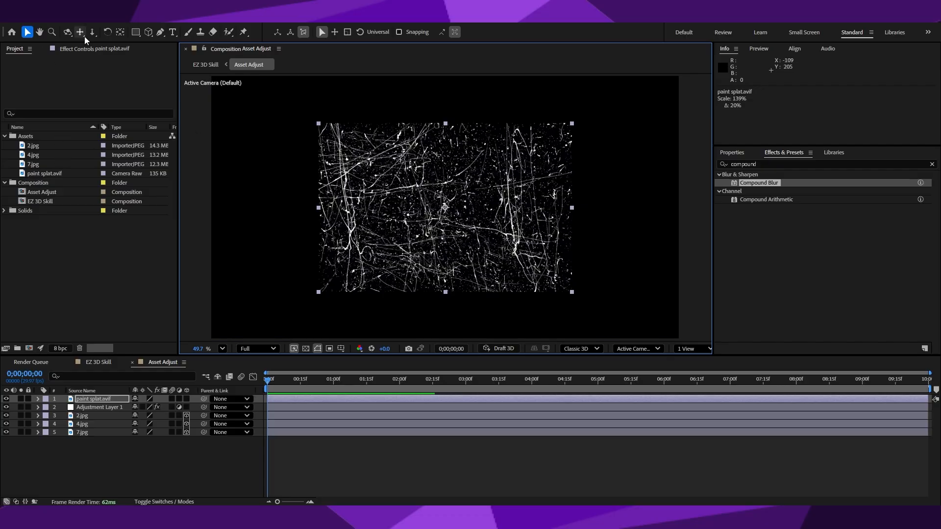
# Set the Blur Layer of the adjustment layer's Compound Blur to paint splat.avif and hide the paint splat layer.
pyautogui.click(96, 49)
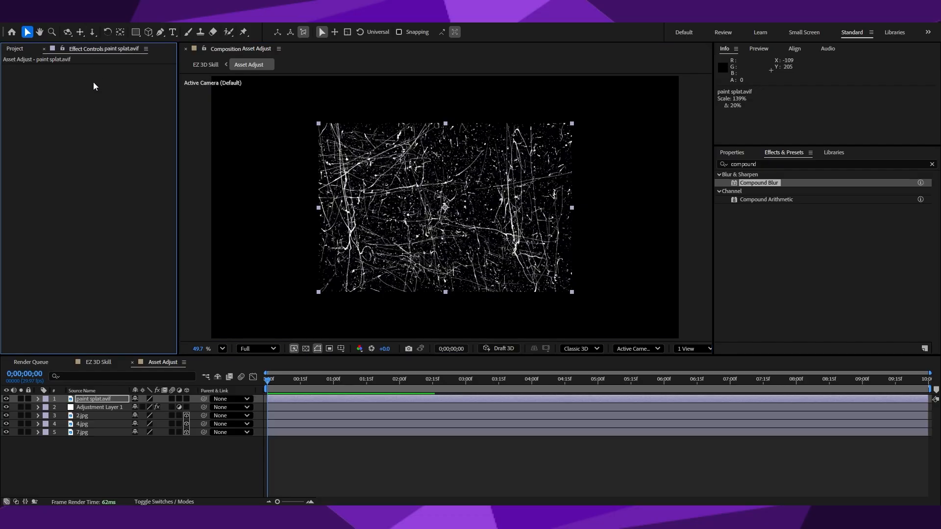
pyautogui.click(98, 407)
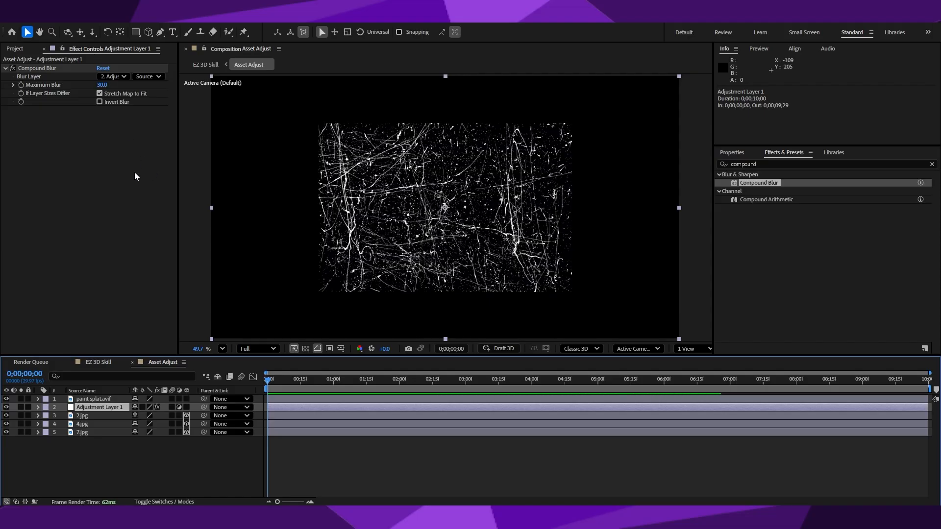
pyautogui.click(124, 78)
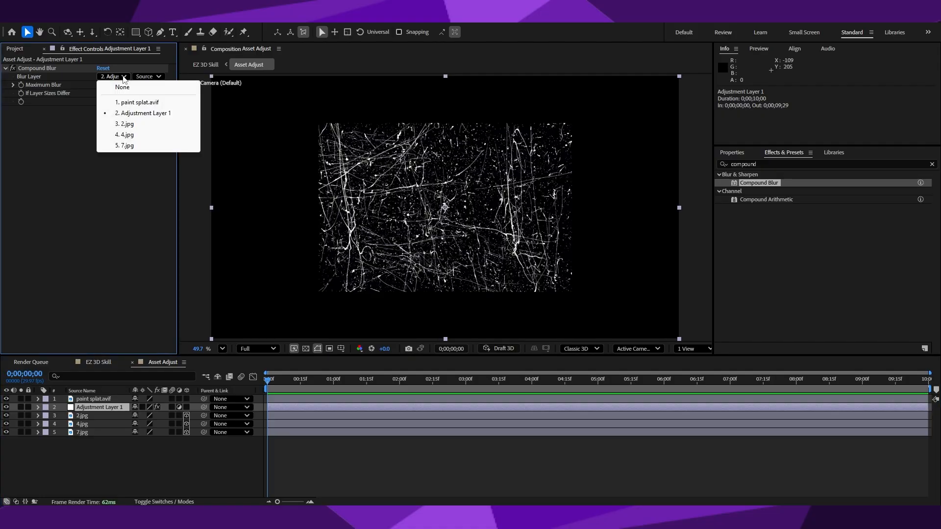
pyautogui.click(122, 102)
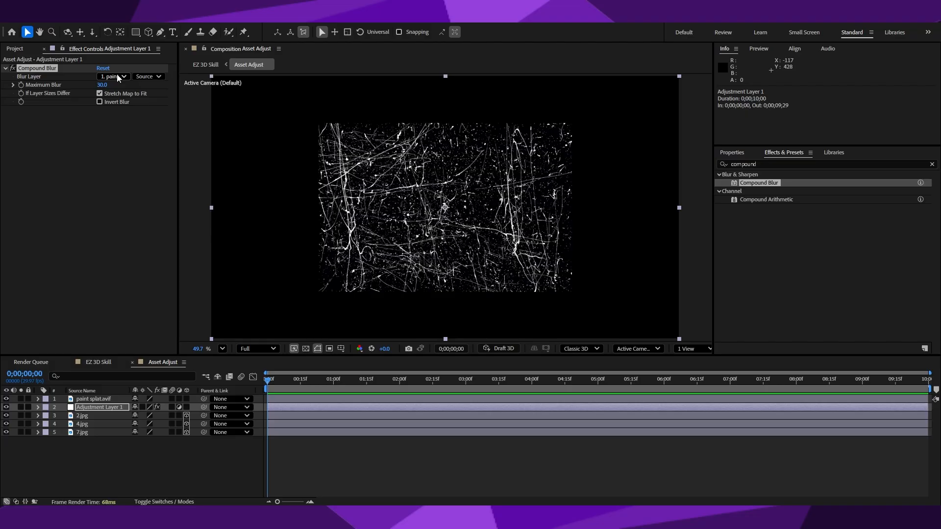
pyautogui.click(6, 399)
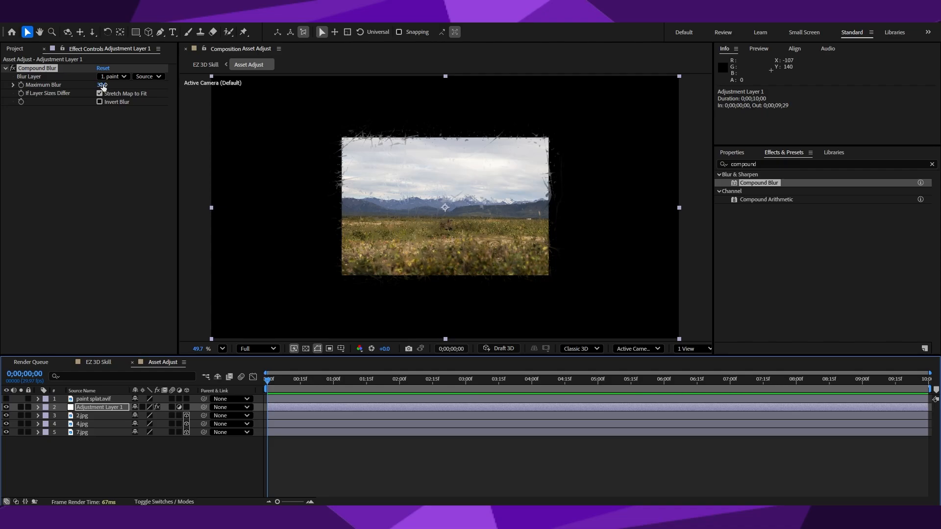
# Raise the Compound Blur's Maximum Blur on the adjustment layer to 70.
pyautogui.moveTo(103, 88)
pyautogui.mouseDown()
pyautogui.moveTo(218, 91)
pyautogui.moveTo(83, 88)
pyautogui.moveTo(305, 88)
pyautogui.moveTo(85, 86)
pyautogui.mouseUp()
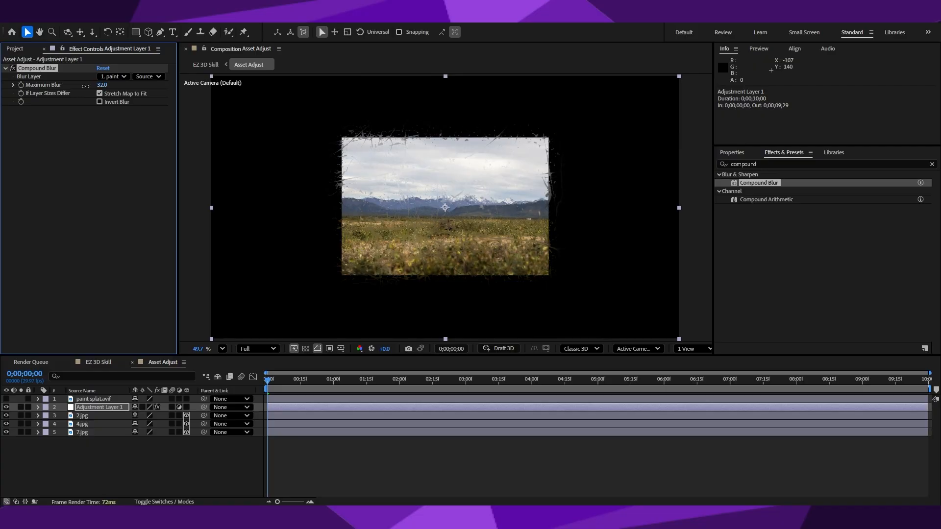
pyautogui.moveTo(86, 86); pyautogui.dragTo(126, 89)
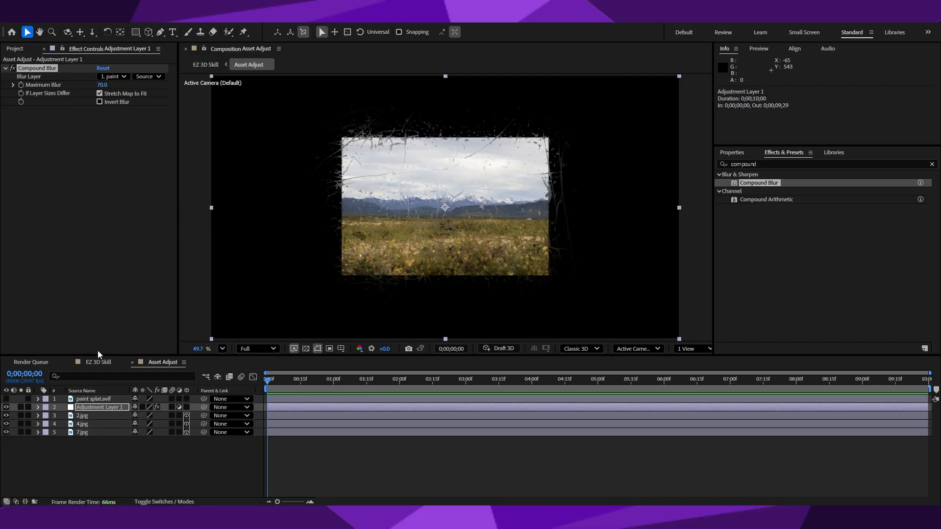
# Delete the paint splat.avif layer from Asset Adjust and remove its source file from the project's Assets folder.
pyautogui.click(106, 399)
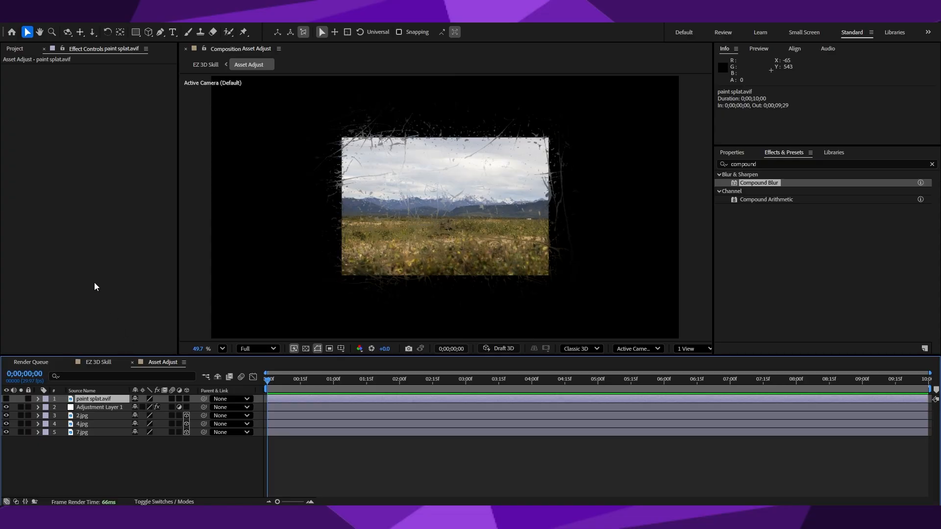
pyautogui.click(15, 48)
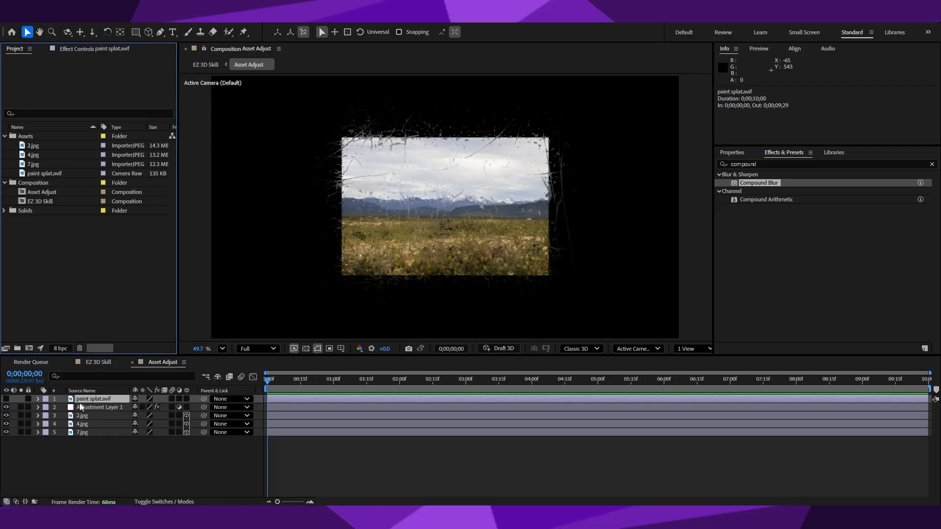
pyautogui.click(91, 400)
pyautogui.press('Delete')
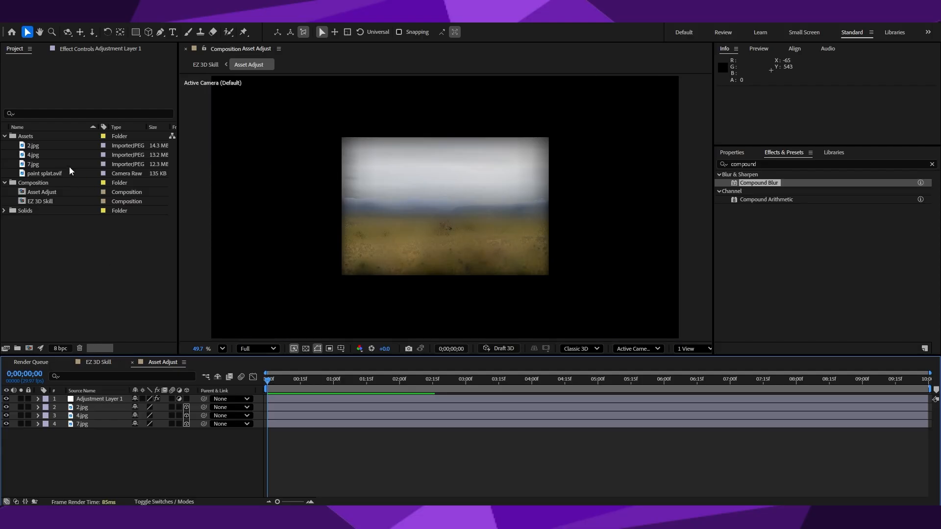
pyautogui.click(47, 174)
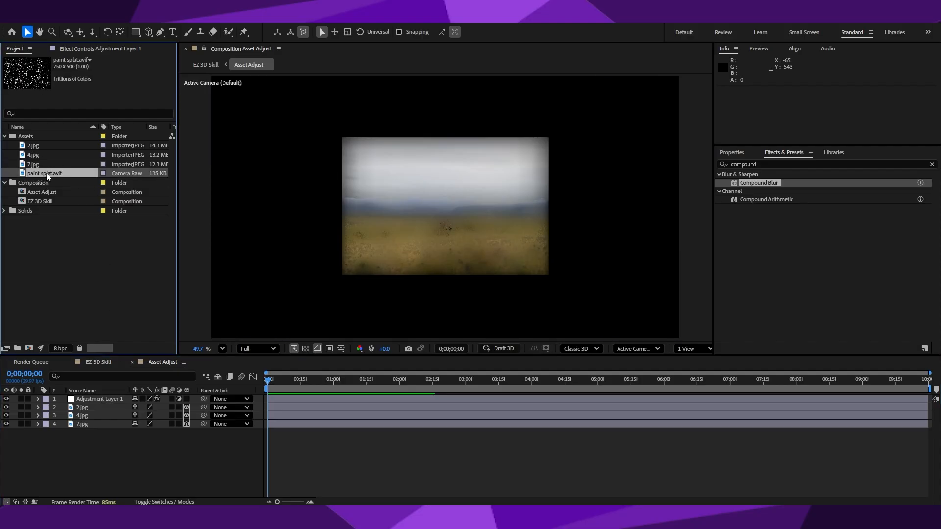
pyautogui.press('Delete')
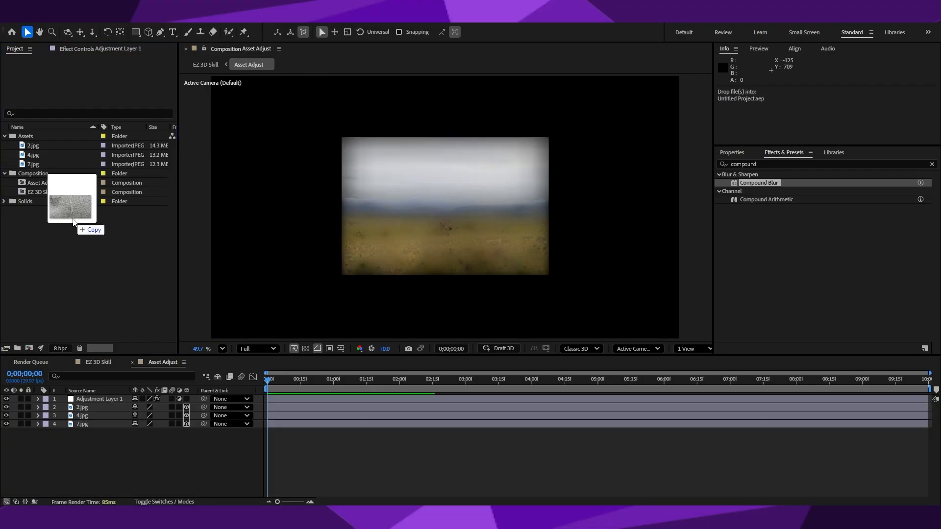
# Import texture 2.jpg into the Assets folder and add it as the topmost layer of Asset Adjust.
pyautogui.moveTo(73, 221); pyautogui.dragTo(83, 245)
pyautogui.moveTo(55, 212); pyautogui.dragTo(41, 134)
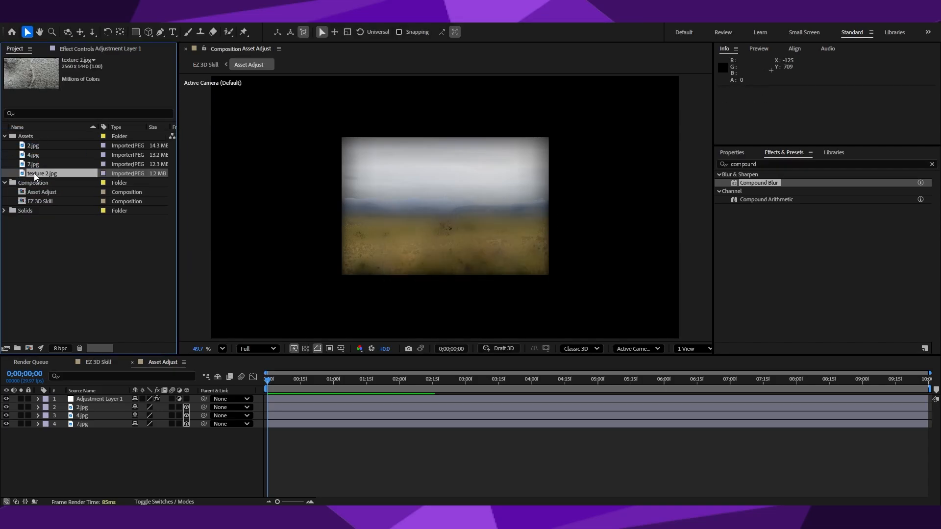
pyautogui.moveTo(35, 177); pyautogui.dragTo(76, 396)
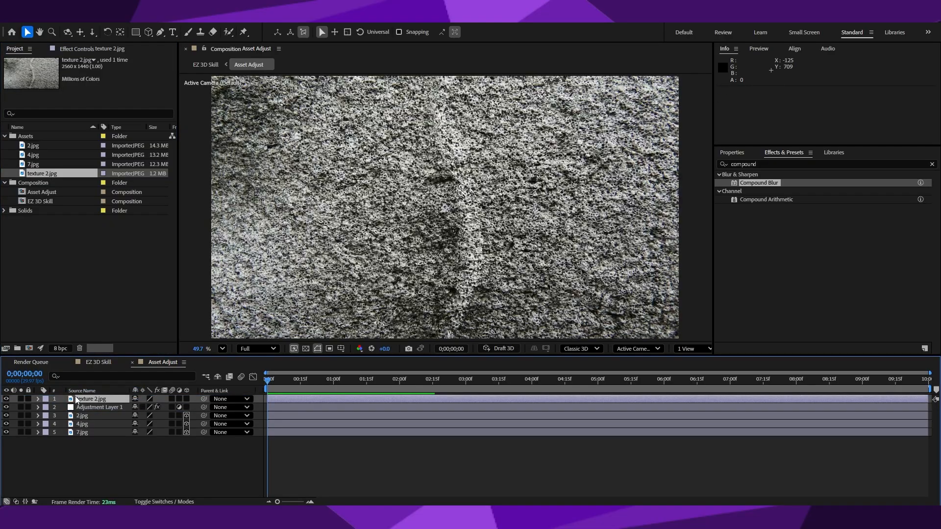
# Set the Blur Layer of the adjustment layer's Compound Blur to texture 2.jpg and hide the texture layer.
pyautogui.click(93, 407)
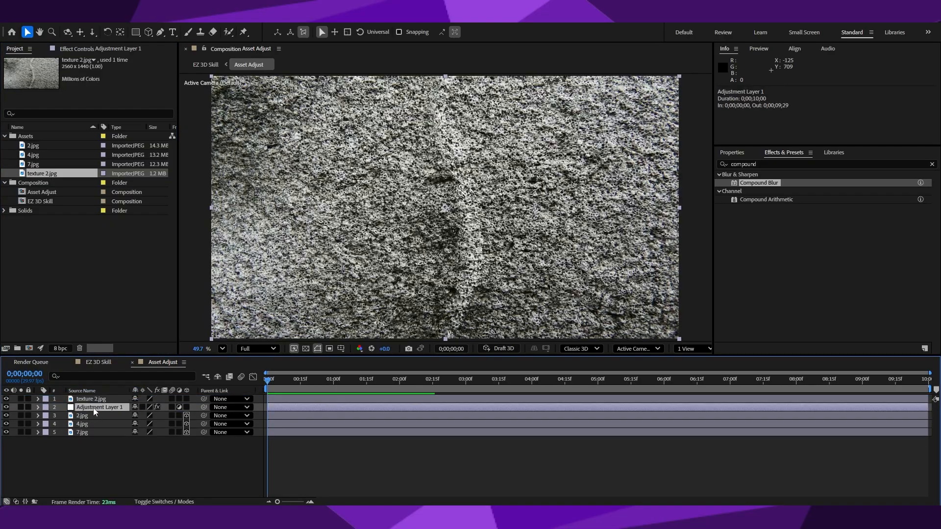
pyautogui.click(82, 49)
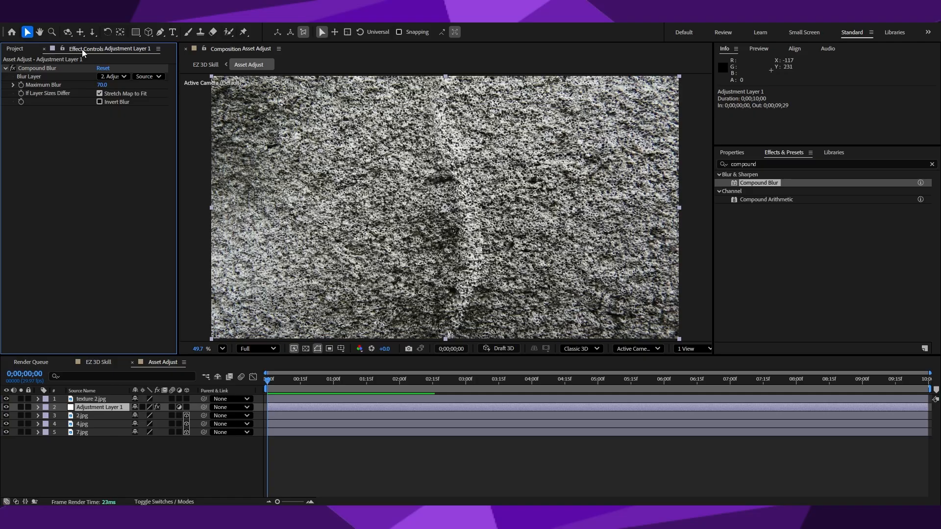
pyautogui.click(113, 76)
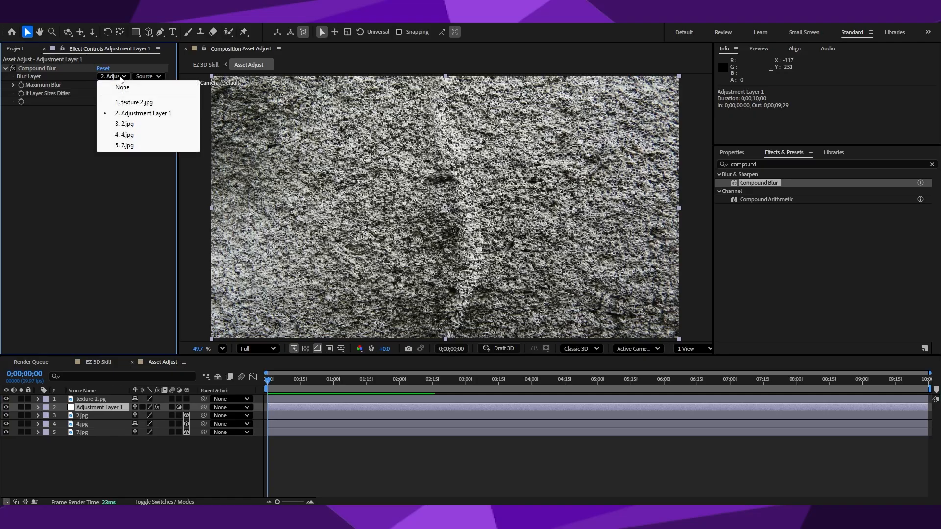
pyautogui.click(131, 103)
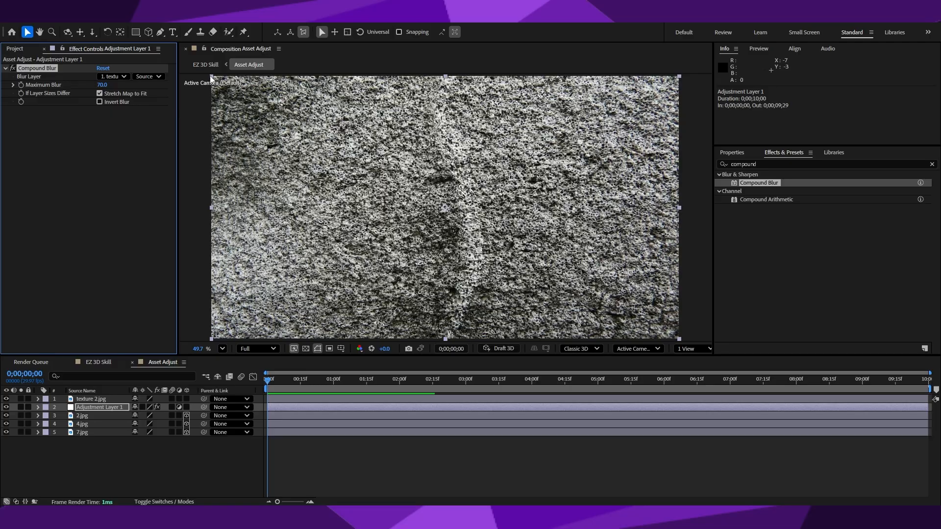
pyautogui.click(6, 399)
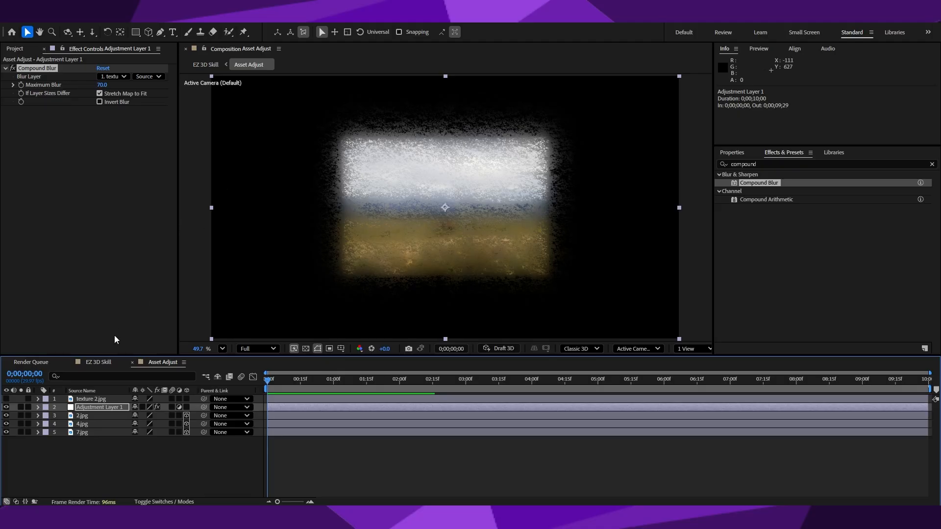
# Reduce the Maximum Blur of the adjustment layer's Compound Blur to 30.
pyautogui.click(94, 399)
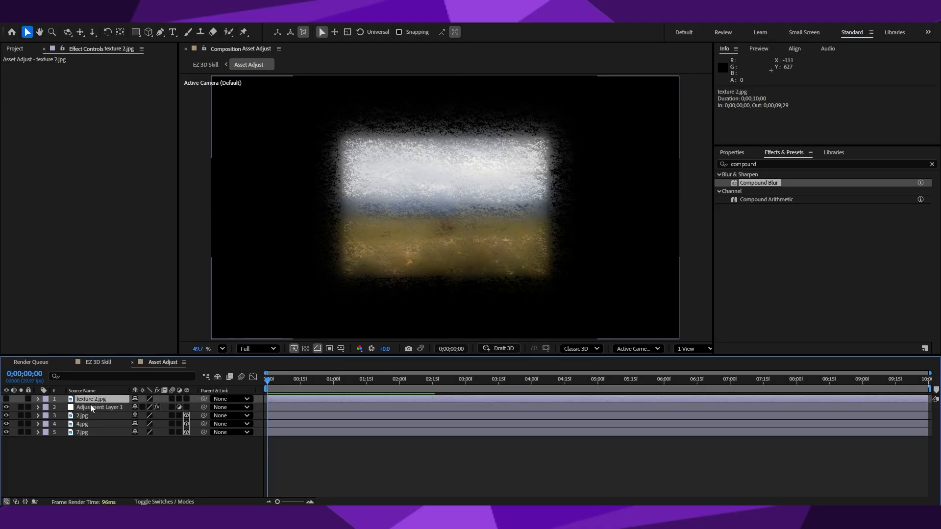
pyautogui.click(91, 405)
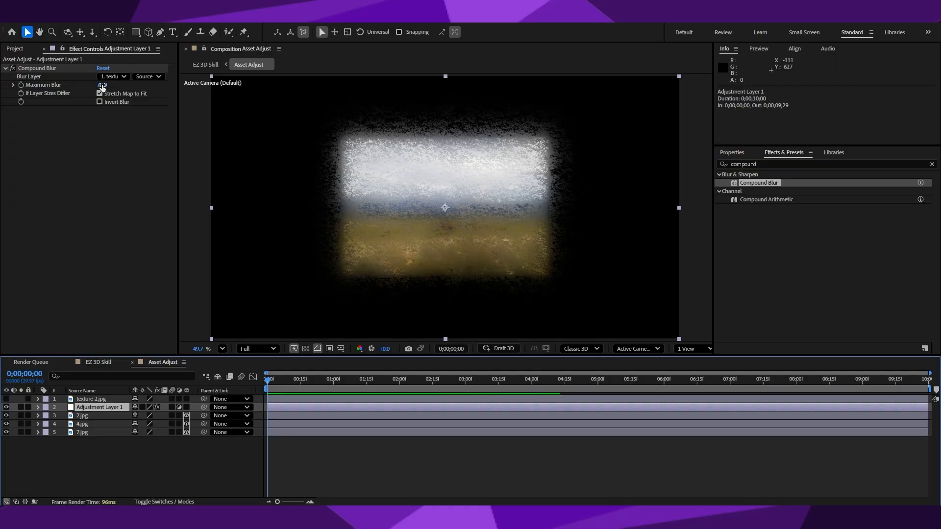
pyautogui.moveTo(102, 85); pyautogui.dragTo(80, 83)
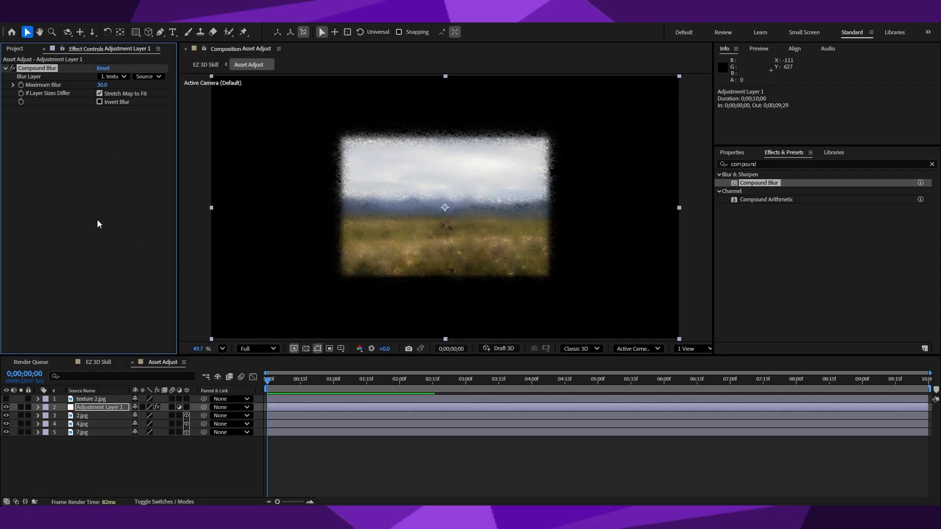
pyautogui.click(147, 77)
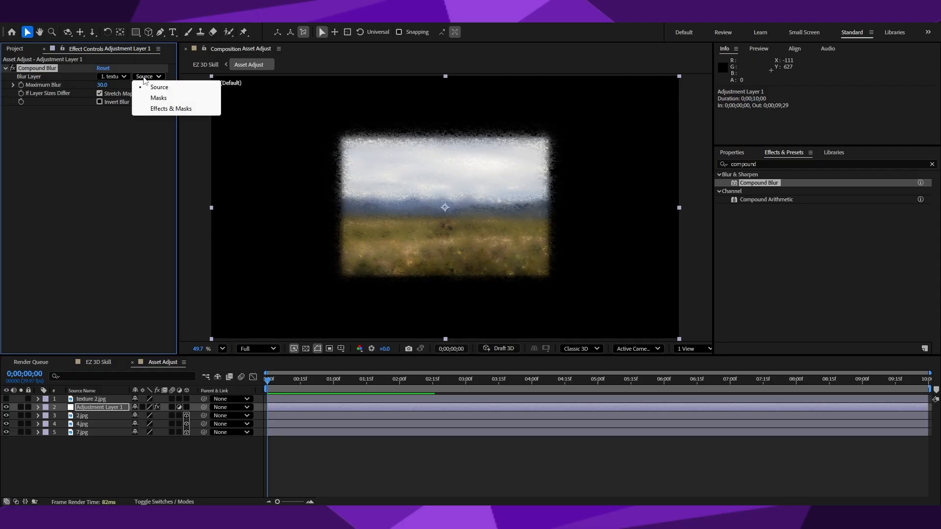
pyautogui.click(118, 205)
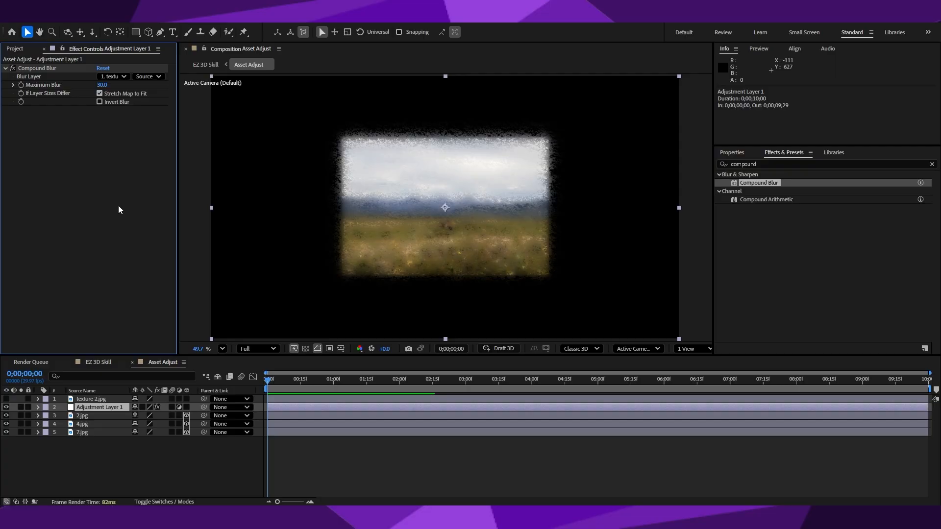
pyautogui.click(104, 401)
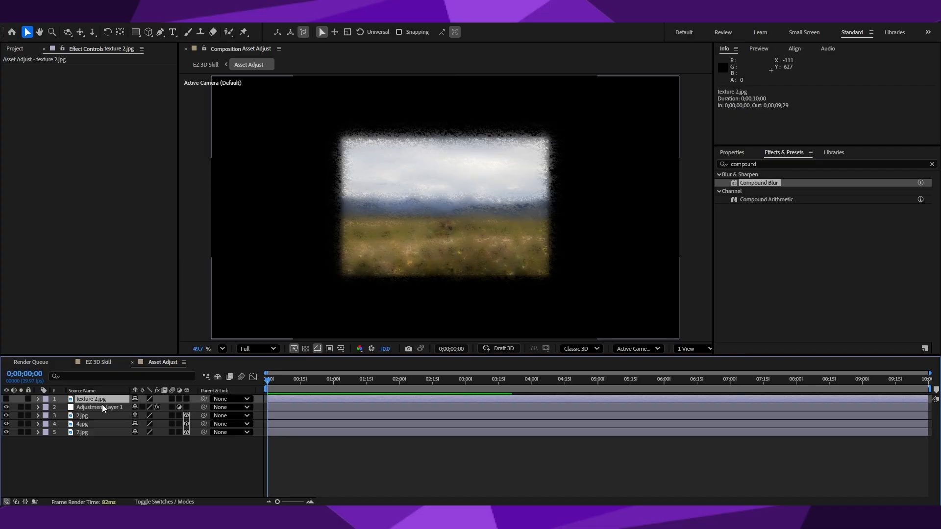
pyautogui.click(102, 406)
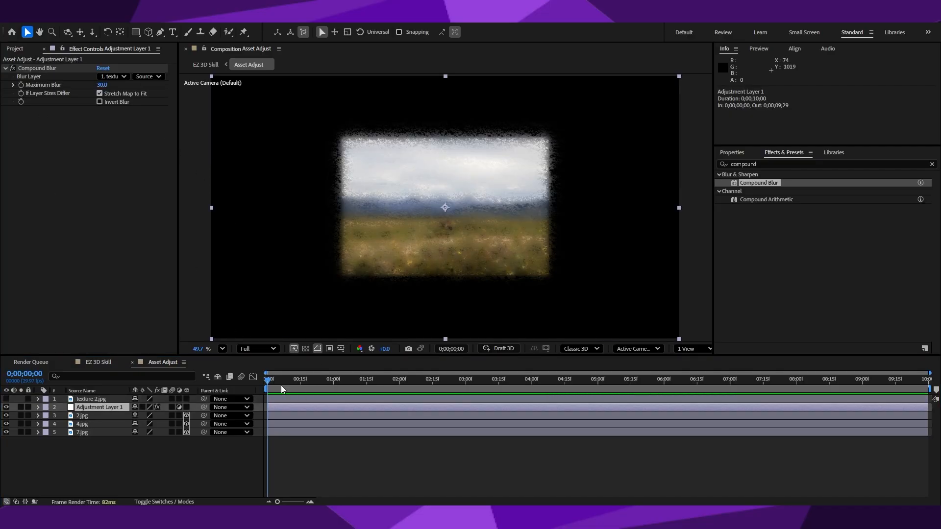
# In the EZ 3D Skill composition, move the Asset Adjust layer below the three images and make it a 3D layer.
pyautogui.click(102, 363)
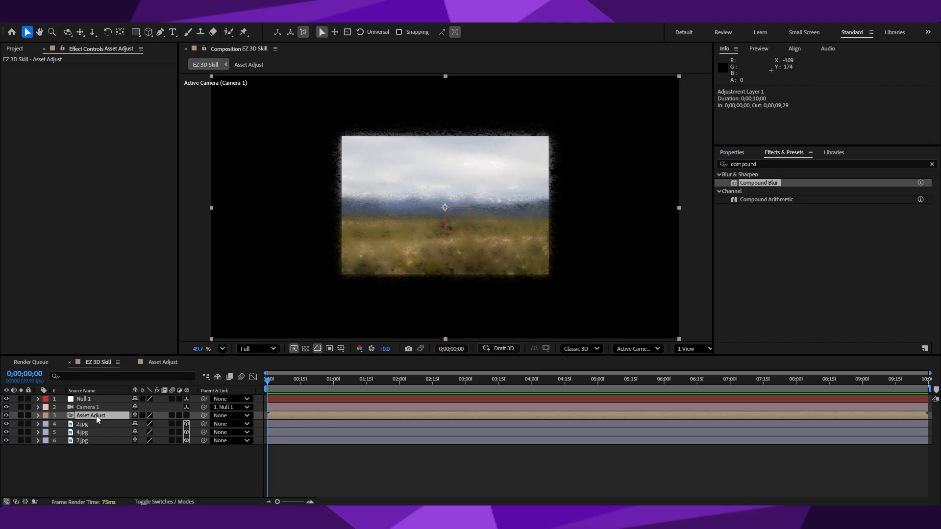
pyautogui.moveTo(96, 416); pyautogui.dragTo(95, 448)
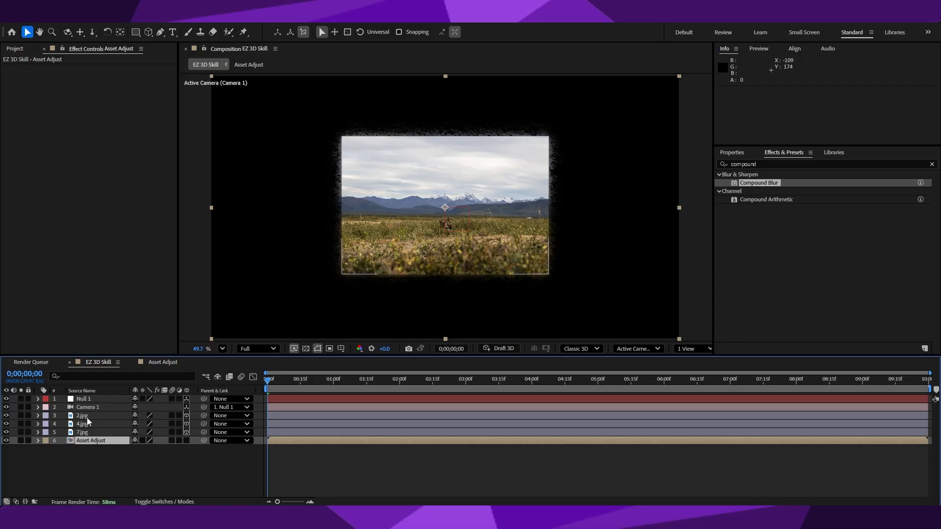
pyautogui.click(187, 437)
pyautogui.click(184, 458)
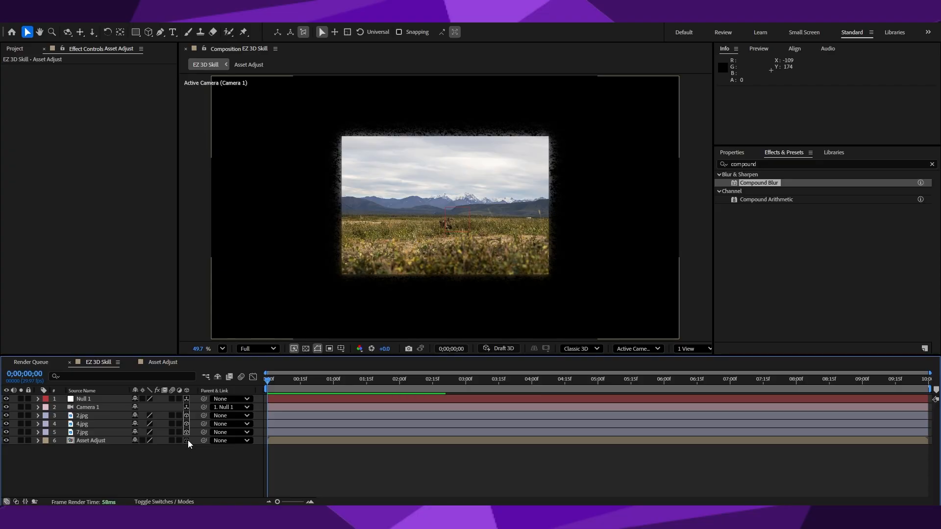
pyautogui.click(188, 440)
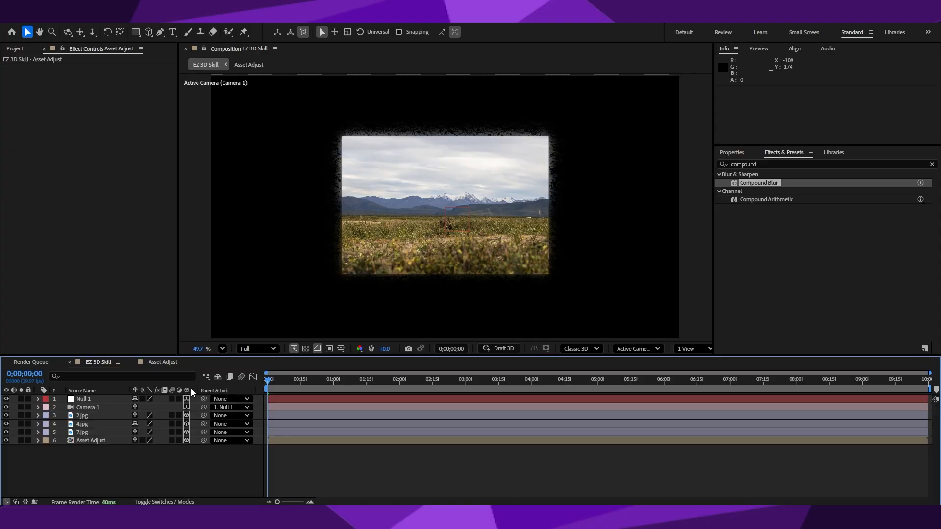
# Rotate the Asset Adjust layer to a Z Rotation of 180° and lower it to a Y position of 1110.
pyautogui.click(38, 441)
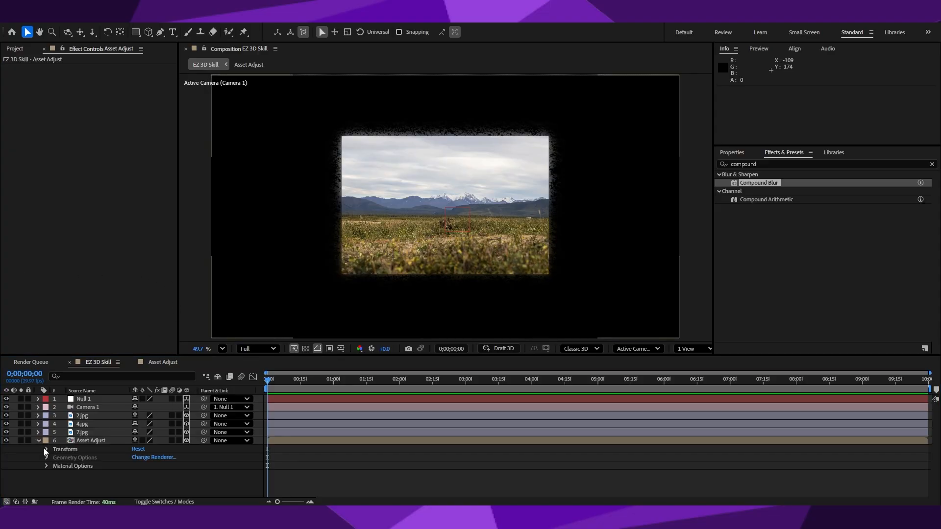
pyautogui.click(46, 449)
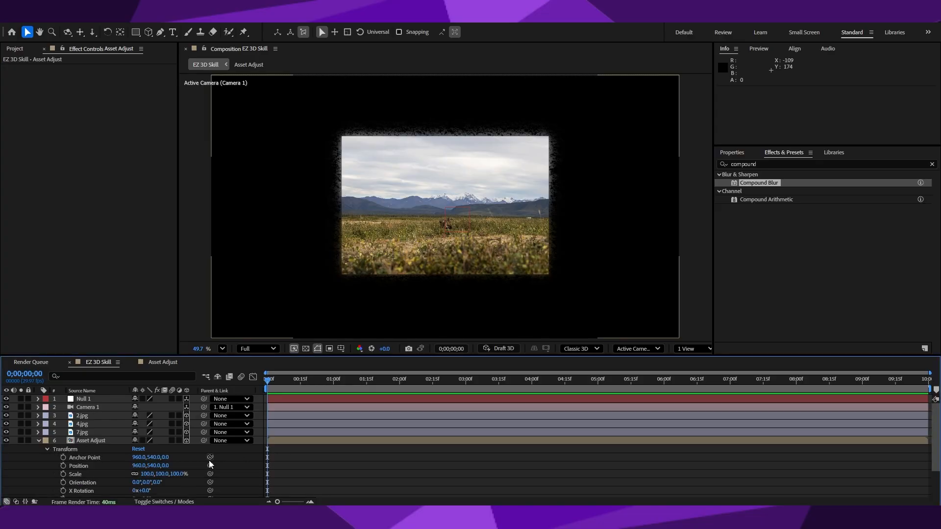
pyautogui.scroll(-2, 209, 462)
pyautogui.scroll(1, 225, 439)
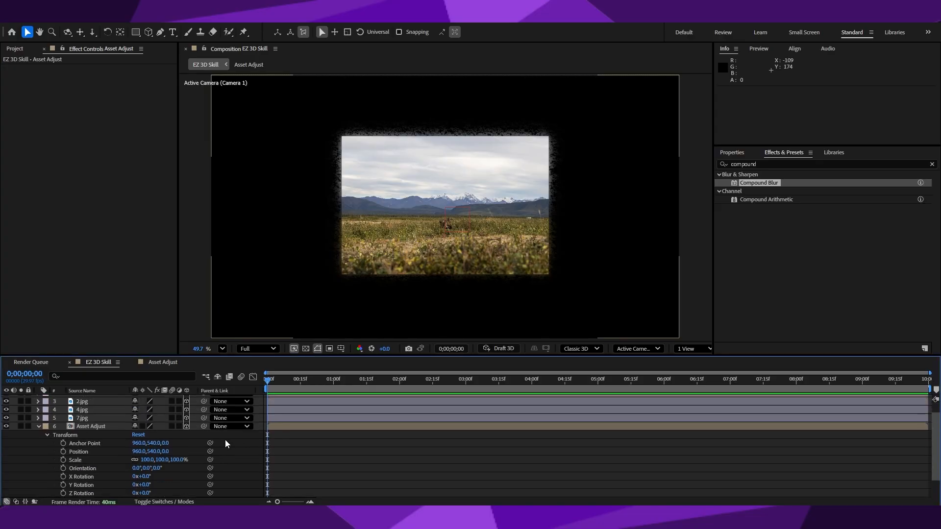
pyautogui.scroll(-1, 225, 440)
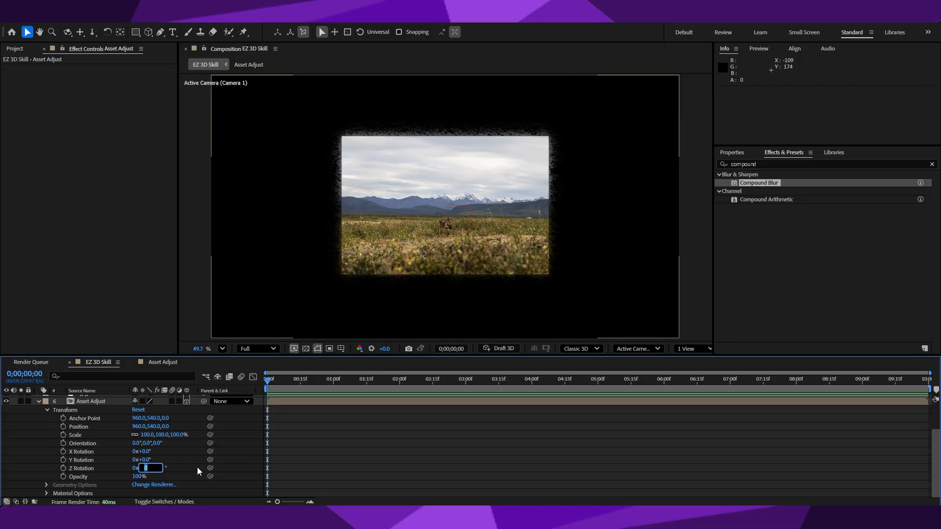
pyautogui.write('18')
pyautogui.press('Return')
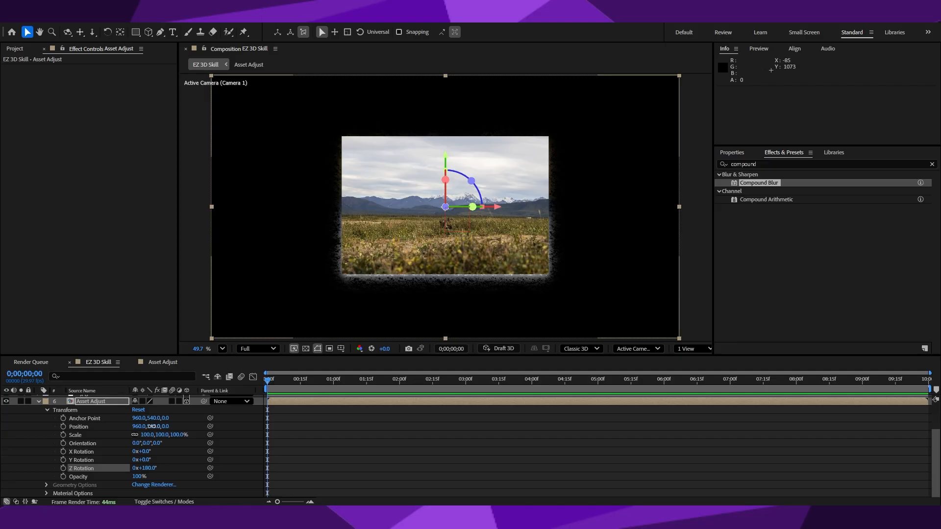
pyautogui.moveTo(152, 426); pyautogui.dragTo(448, 415)
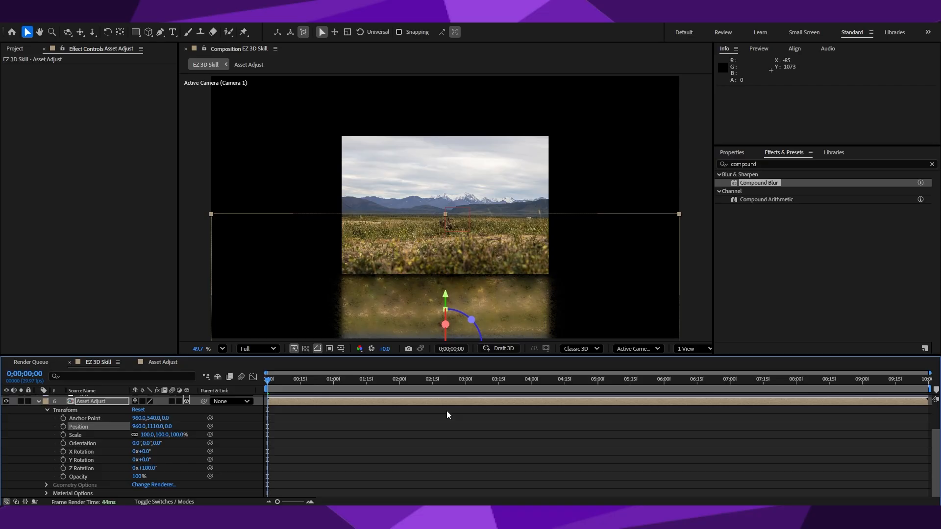
# Unlink the scale dimensions of Asset Adjust and mirror the layer horizontally with an X scale of -100%.
pyautogui.click(135, 434)
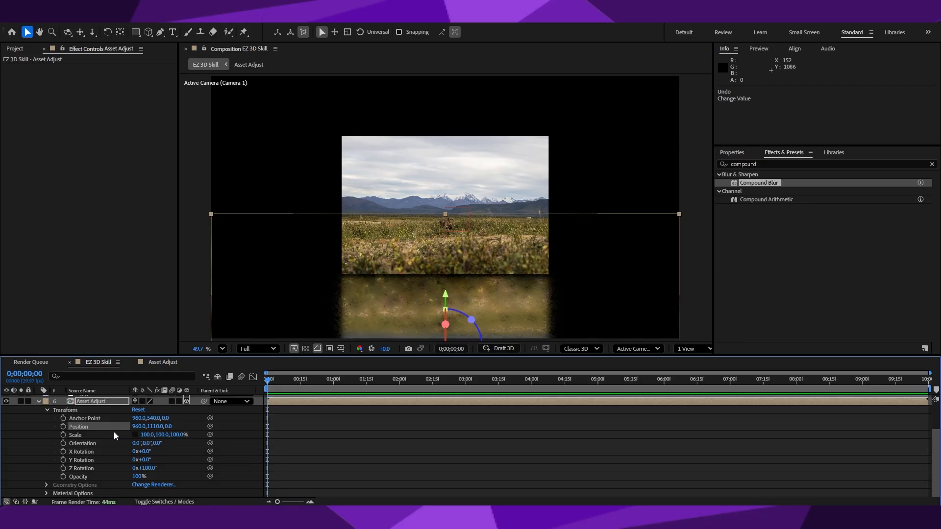
pyautogui.click(144, 435)
pyautogui.write('-1')
pyautogui.click(110, 437)
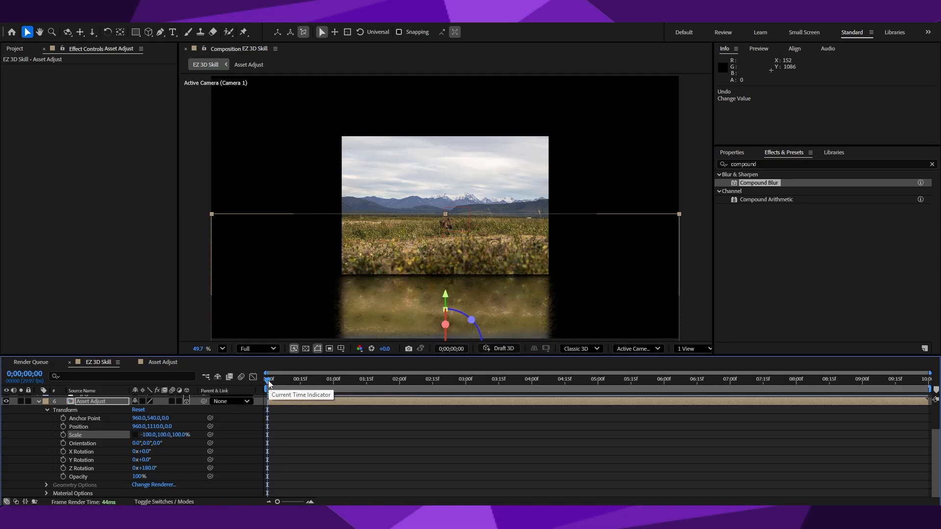
pyautogui.moveTo(271, 380)
pyautogui.mouseDown()
pyautogui.moveTo(353, 387)
pyautogui.moveTo(256, 392)
pyautogui.mouseUp()
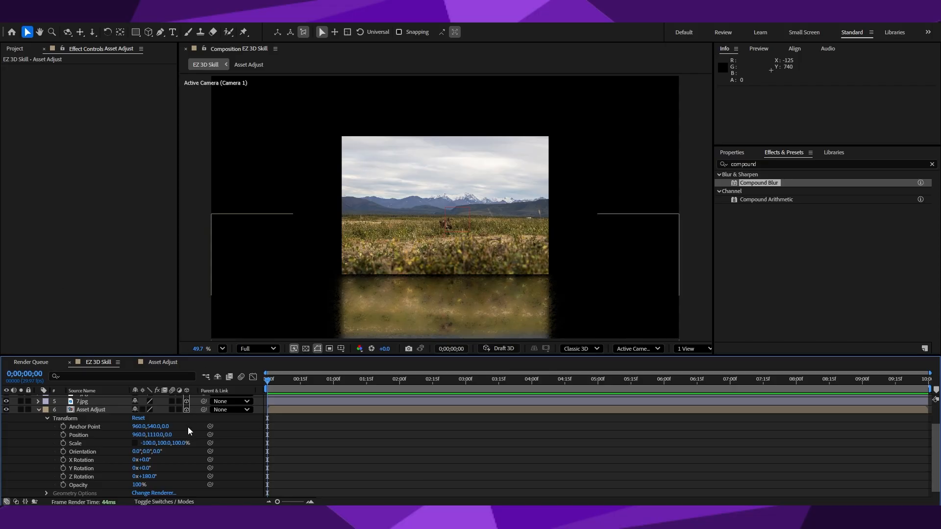
# Preview the EZ 3D Skill animation and turn on Collapse Transformations for the Asset Adjust layer.
pyautogui.scroll(-1, 190, 431)
pyautogui.scroll(3, 181, 470)
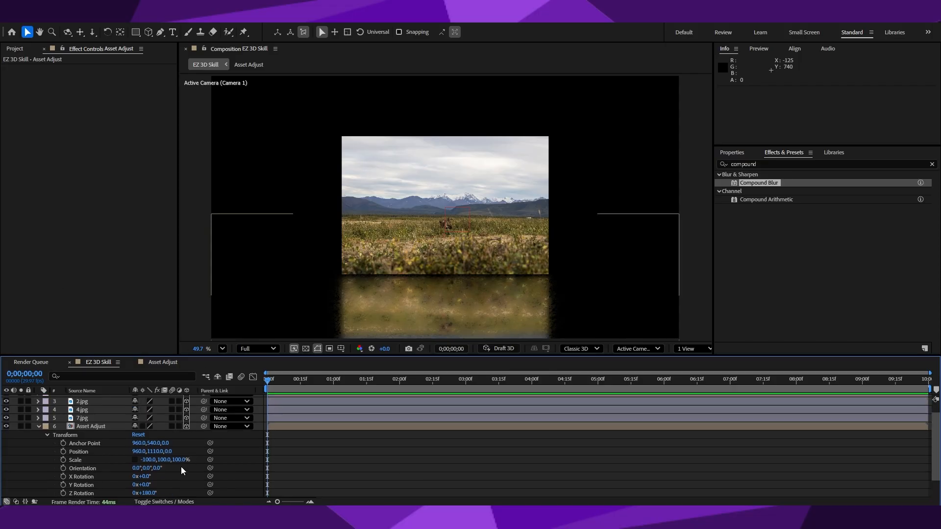
pyautogui.scroll(2, 181, 467)
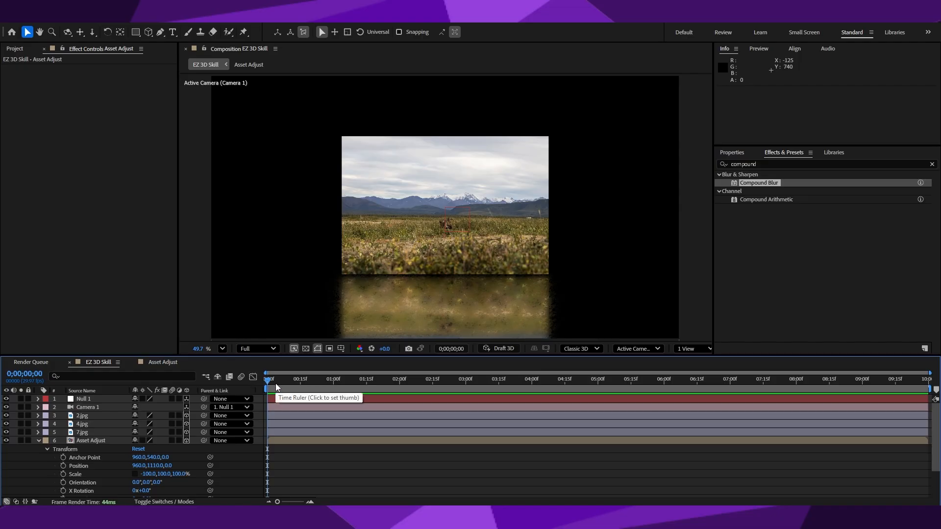
pyautogui.scroll(-3, 182, 460)
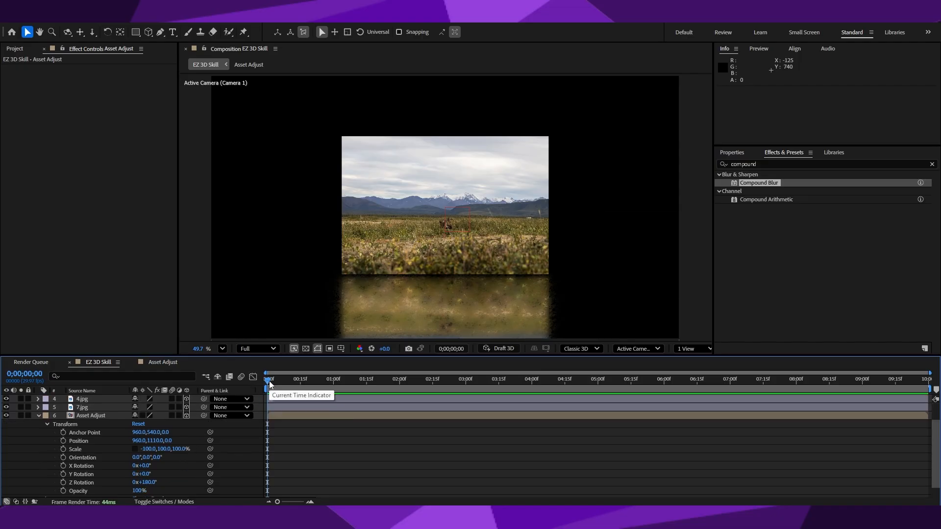
pyautogui.press('space')
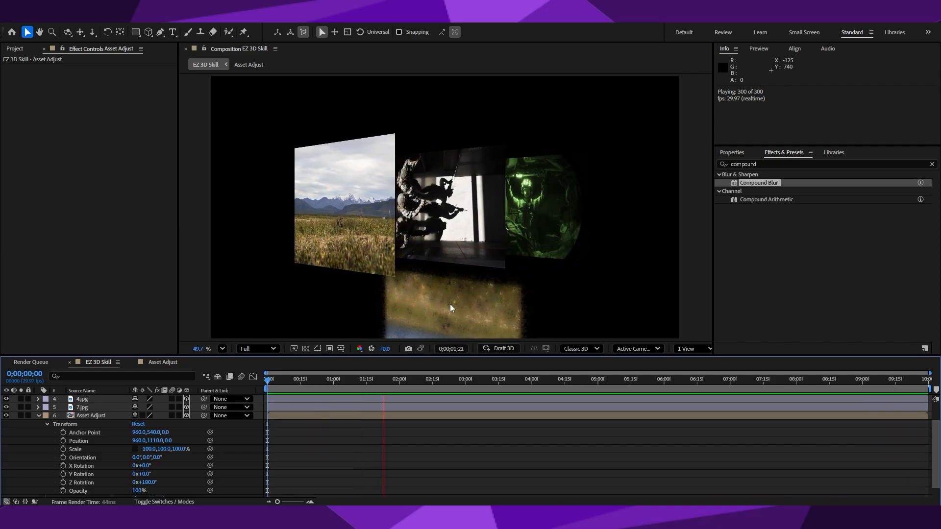
pyautogui.click(142, 415)
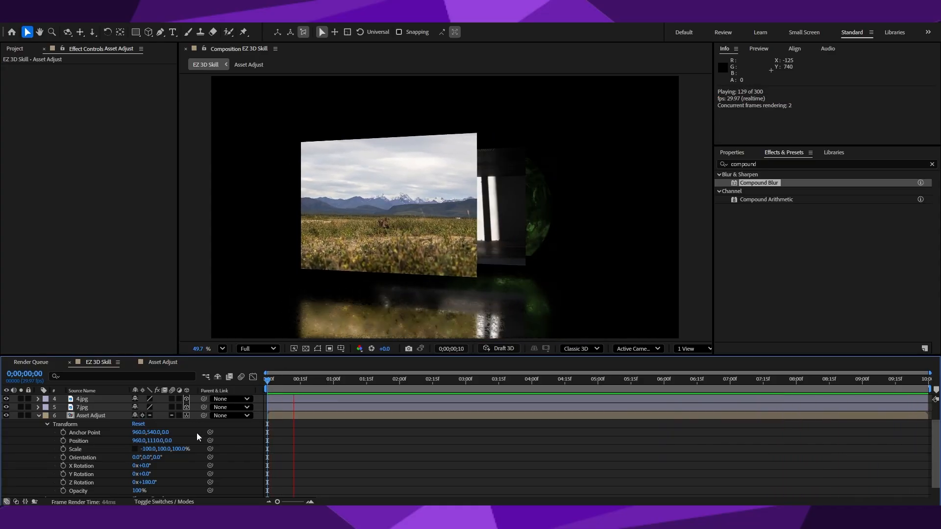
# Raise the Asset Adjust reflection to a Y position of 1000 so it meets the images' lower edges.
pyautogui.scroll(-1, 195, 433)
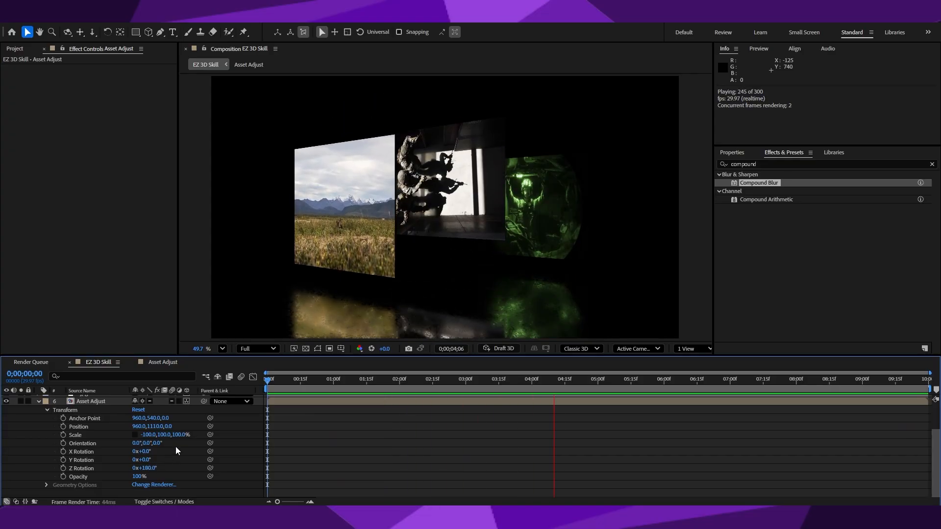
pyautogui.scroll(1, 178, 450)
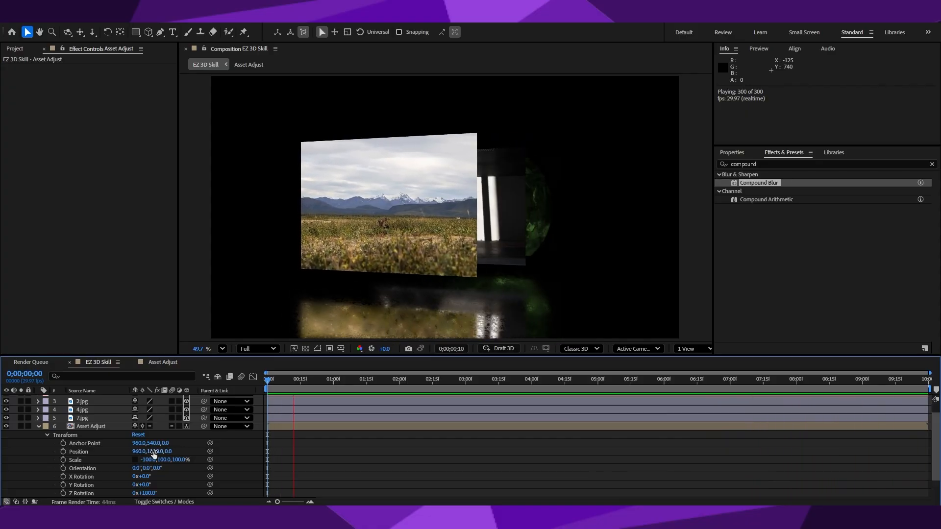
pyautogui.moveTo(154, 452); pyautogui.dragTo(94, 458)
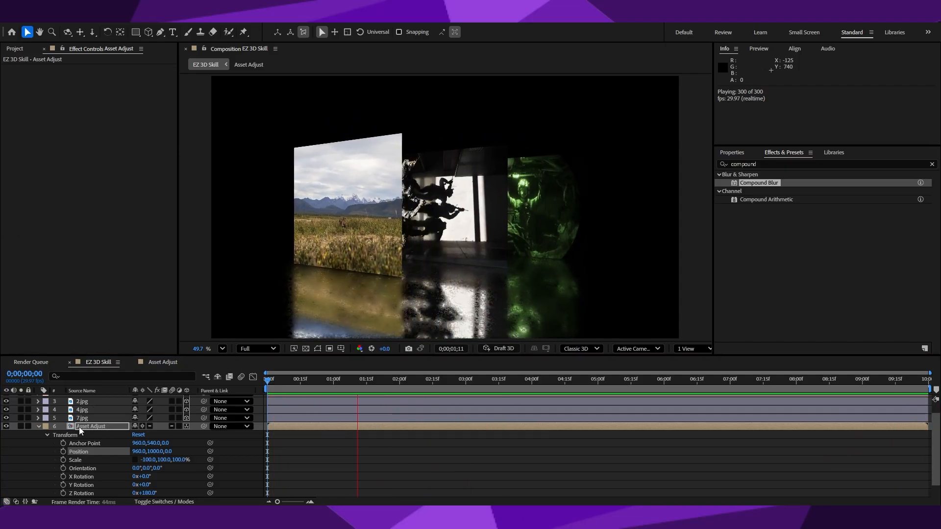
pyautogui.click(38, 426)
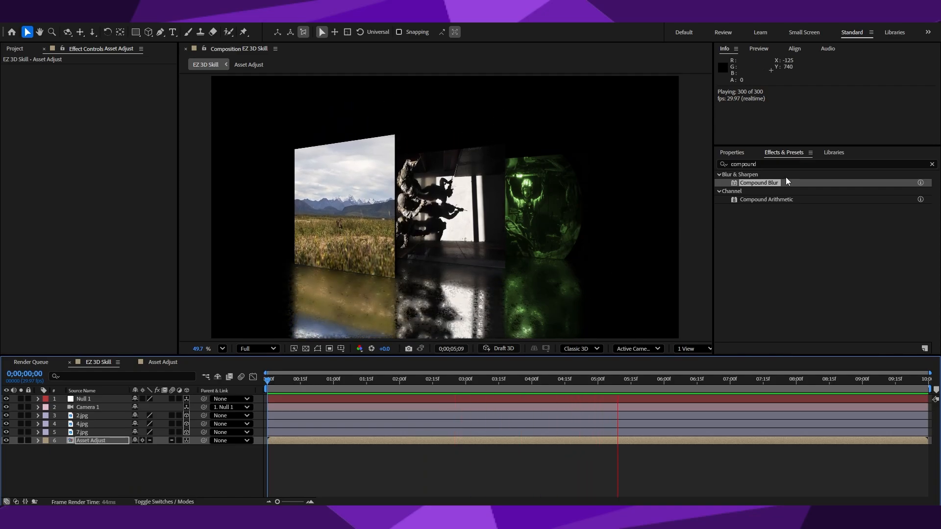
# Find the Linear Wipe animation preset, apply it to the Asset Adjust layer and stop the preview.
pyautogui.moveTo(766, 164); pyautogui.dragTo(695, 166)
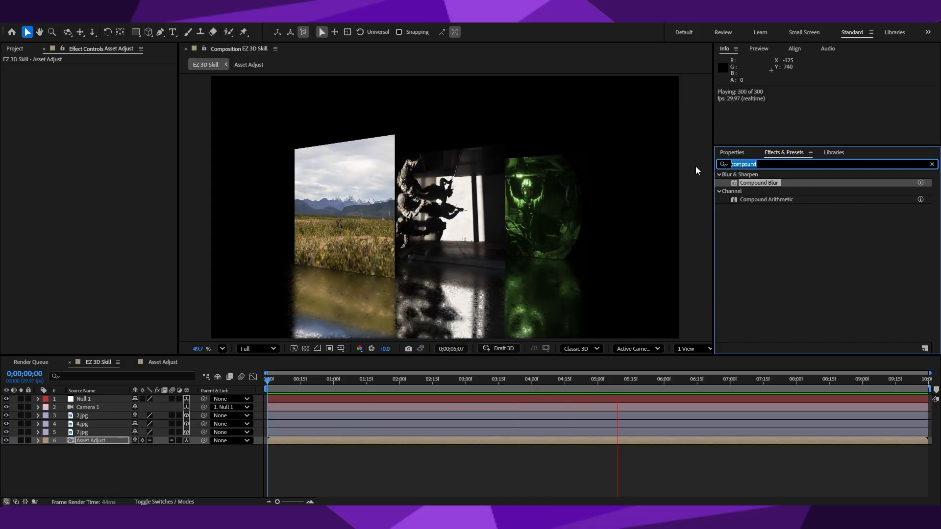
pyautogui.write('l')
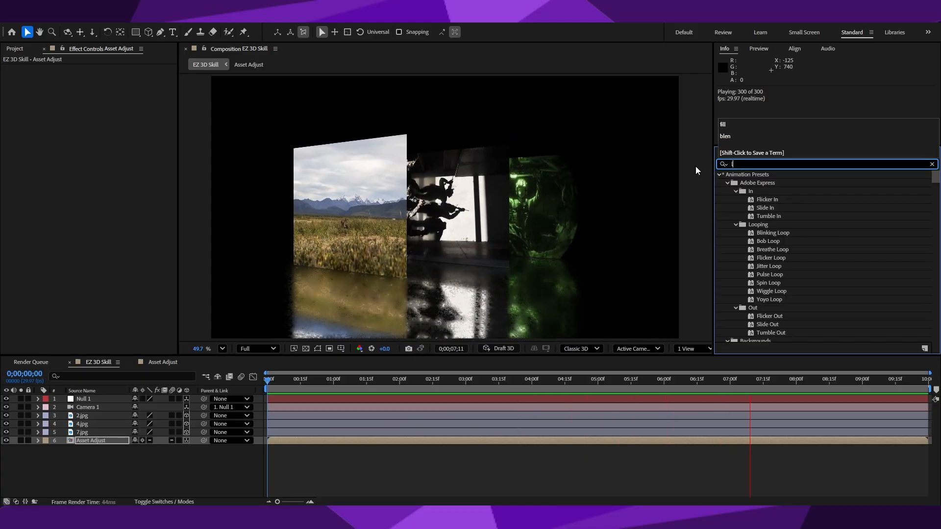
pyautogui.write('inear')
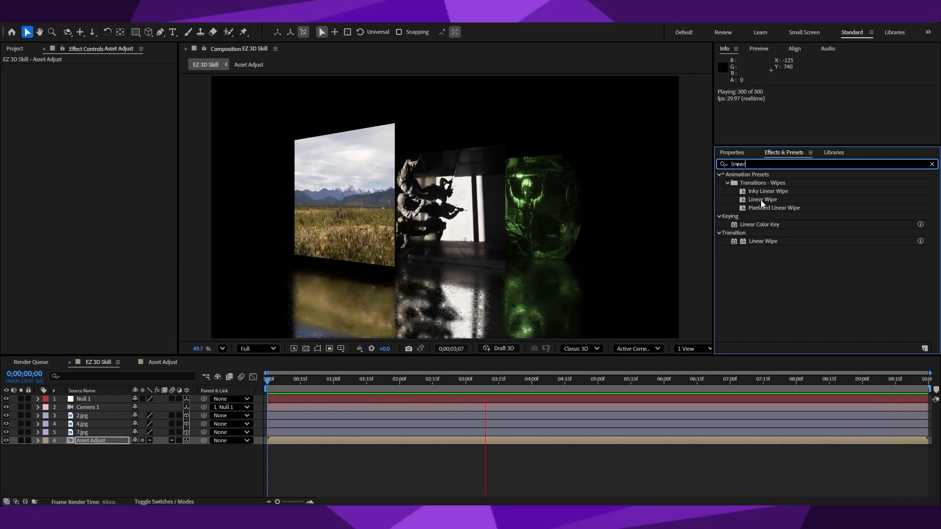
pyautogui.moveTo(761, 200); pyautogui.dragTo(95, 440)
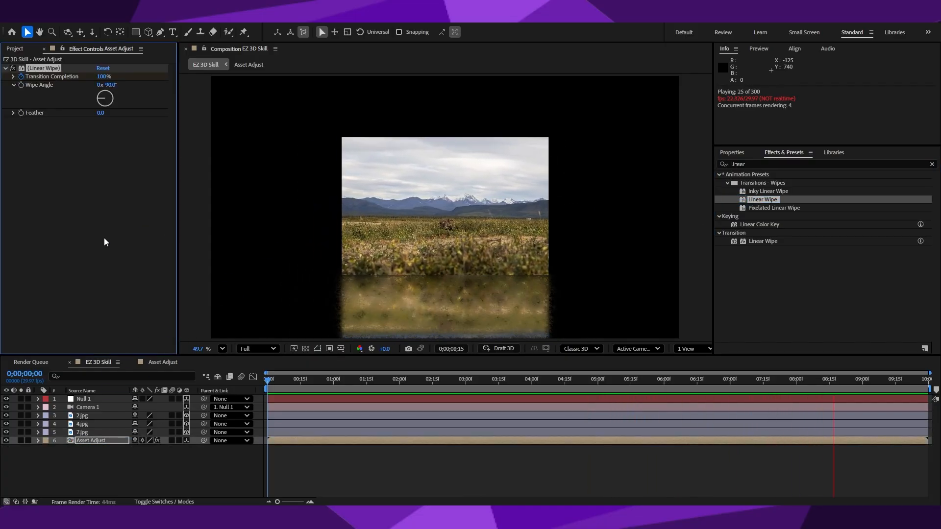
pyautogui.press('space')
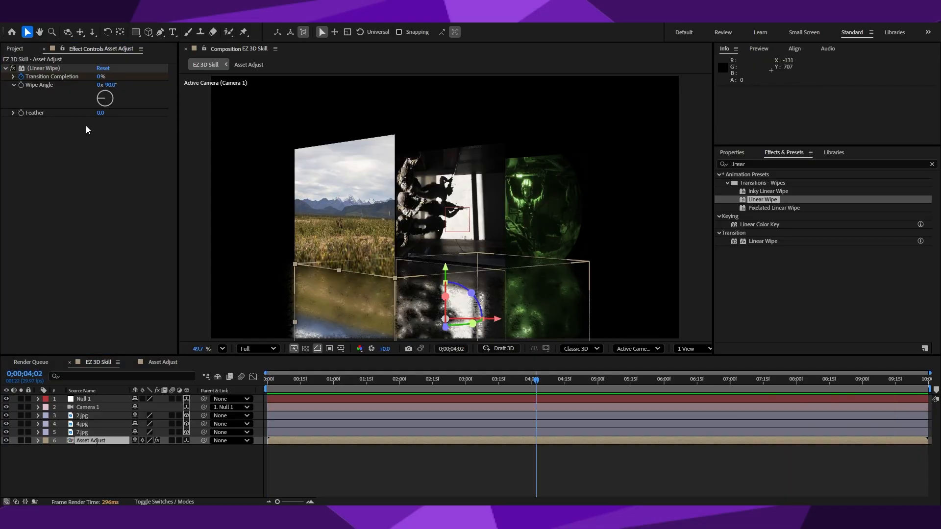
pyautogui.click(158, 192)
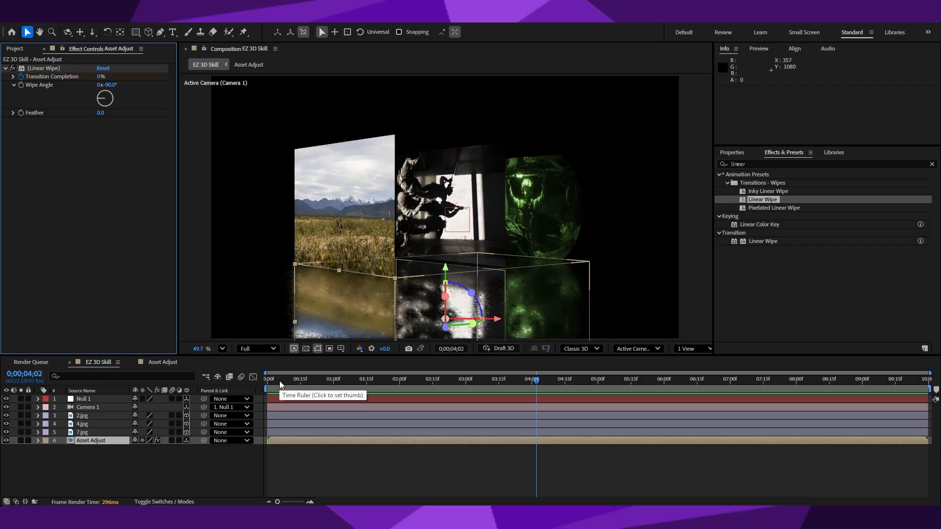
# Delete both Transition Completion keyframes of the Linear Wipe on the Asset Adjust layer.
pyautogui.moveTo(279, 381); pyautogui.dragTo(307, 388)
pyautogui.click(38, 440)
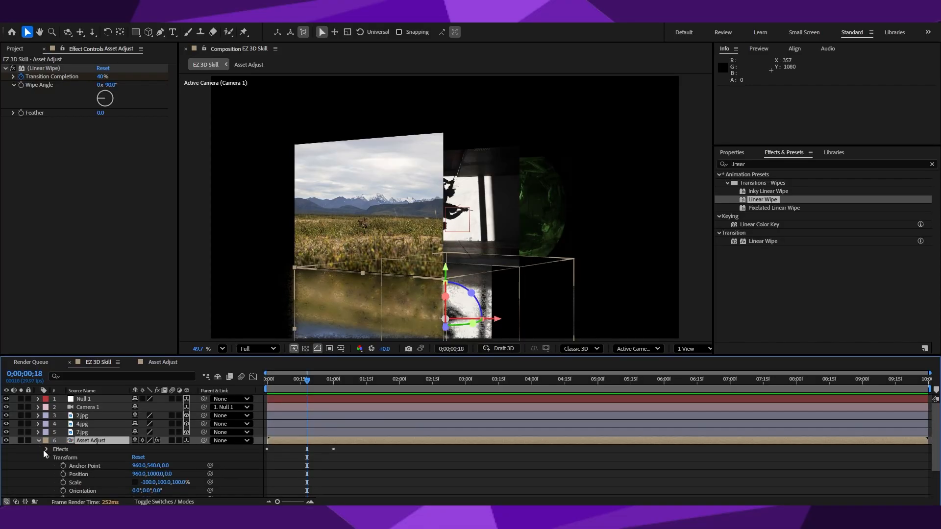
pyautogui.click(44, 449)
pyautogui.scroll(-1, 77, 450)
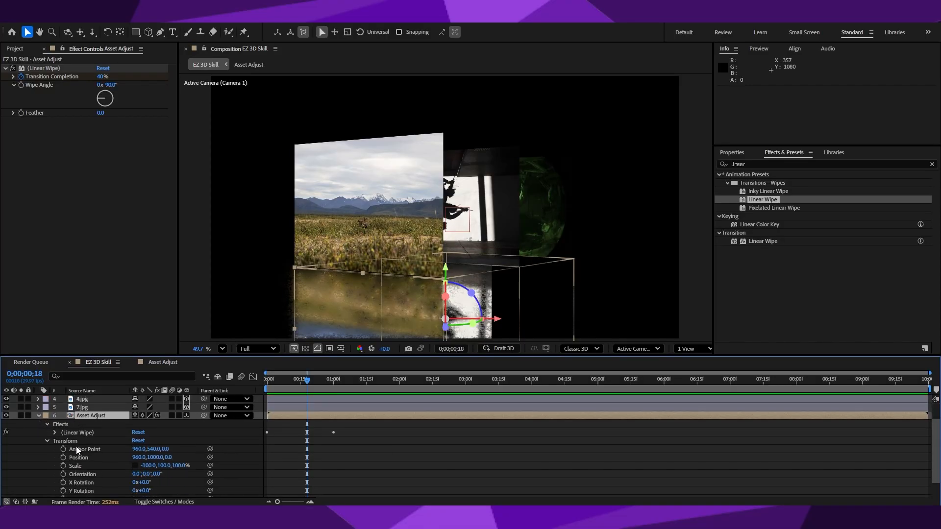
pyautogui.click(54, 433)
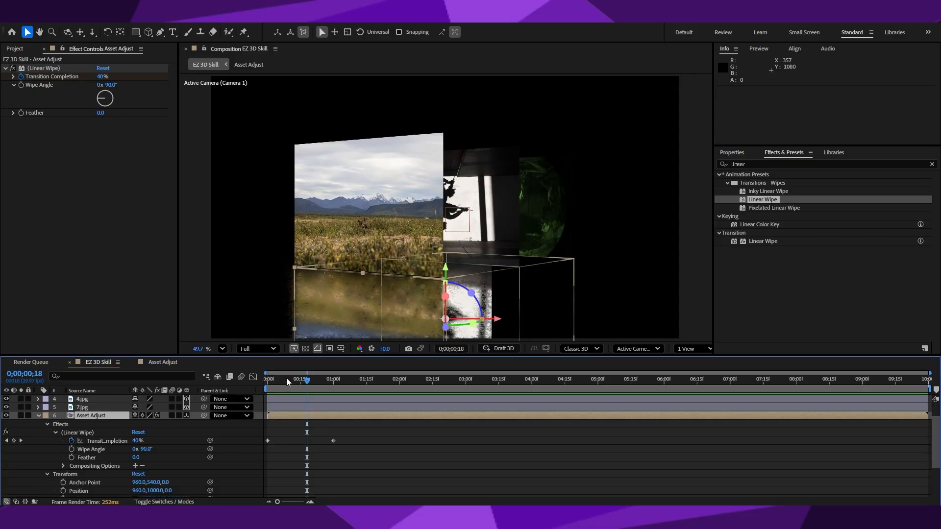
pyautogui.moveTo(287, 379)
pyautogui.mouseDown()
pyautogui.moveTo(257, 389)
pyautogui.moveTo(278, 379)
pyautogui.moveTo(328, 384)
pyautogui.moveTo(294, 383)
pyautogui.mouseUp()
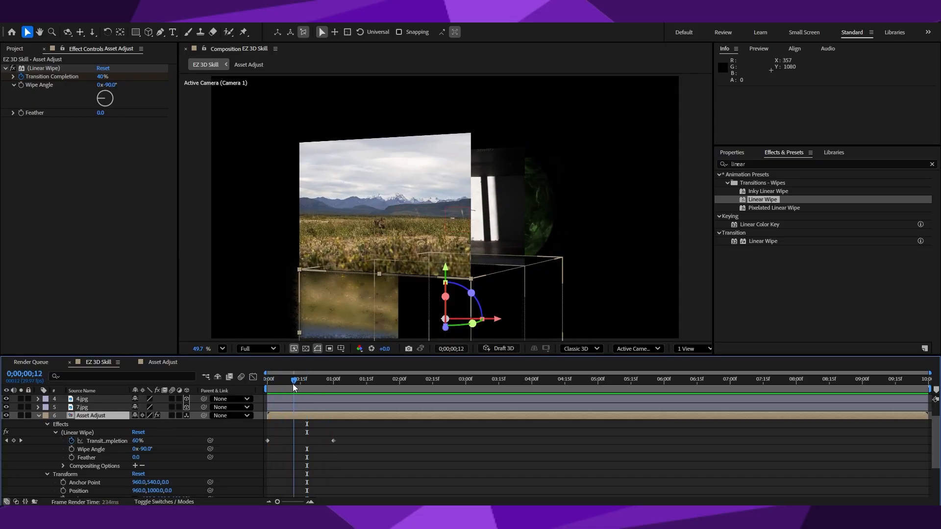
pyautogui.moveTo(357, 424); pyautogui.dragTo(261, 450)
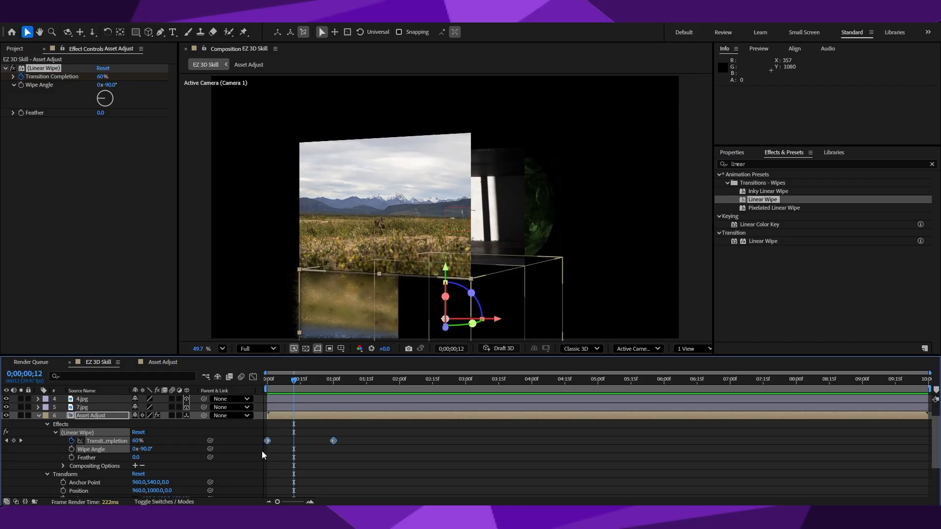
pyautogui.press('Delete')
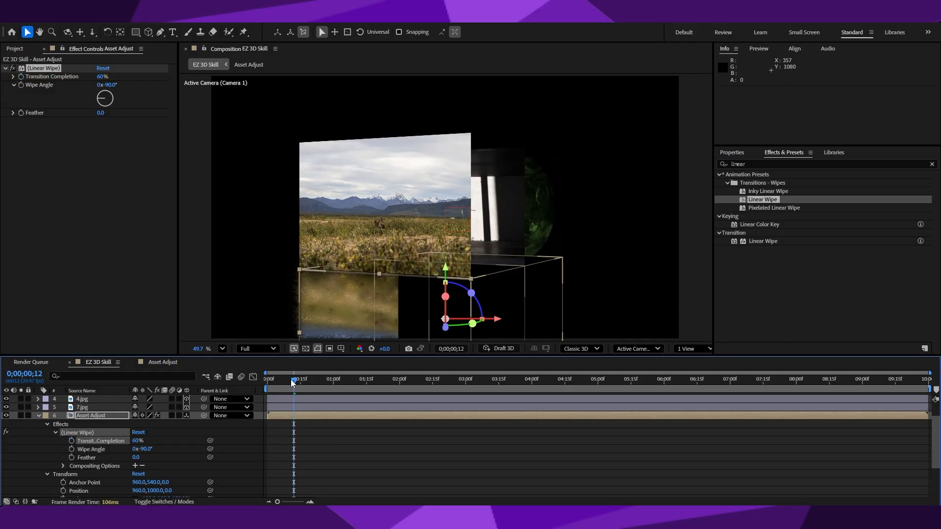
# Return to the start of the timeline and set the Linear Wipe's Wipe Angle to 0°.
pyautogui.moveTo(292, 381); pyautogui.dragTo(262, 386)
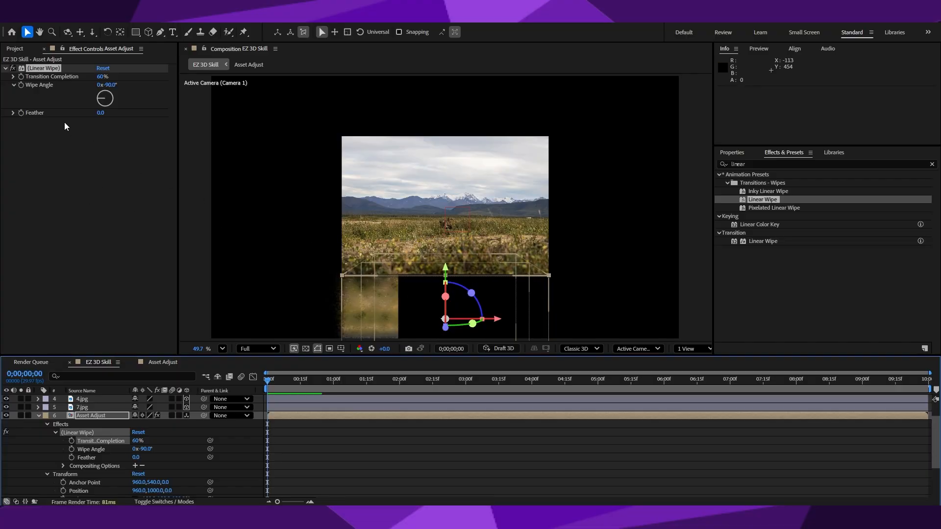
pyautogui.moveTo(100, 95); pyautogui.dragTo(106, 95)
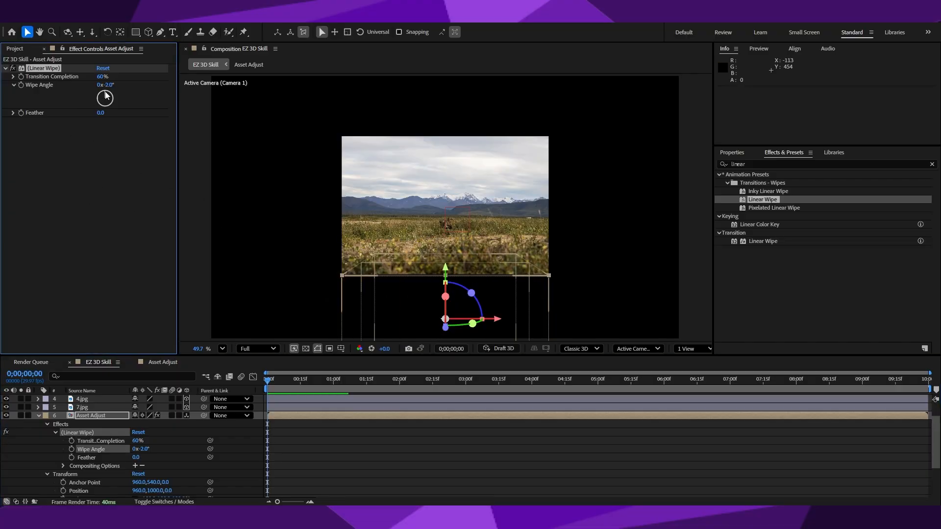
pyautogui.click(109, 85)
pyautogui.write('0')
pyautogui.click(83, 208)
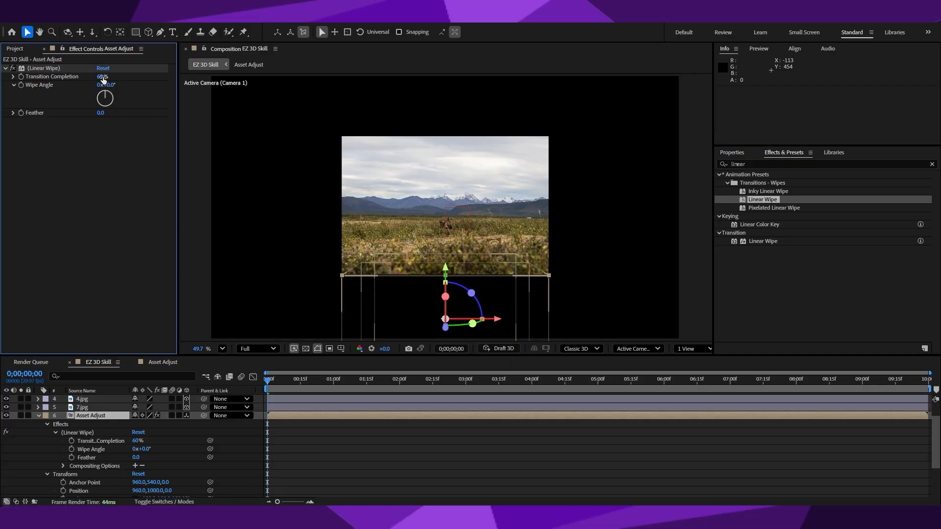
# Set the Transition Completion of the Linear Wipe on Asset Adjust to 15%.
pyautogui.moveTo(103, 78); pyautogui.dragTo(79, 78)
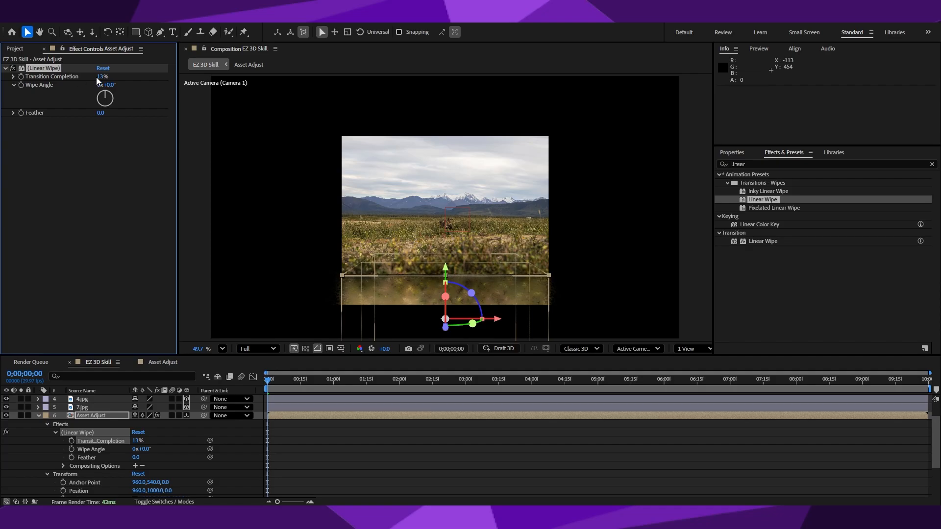
pyautogui.click(101, 76)
pyautogui.write('15')
pyautogui.press('Return')
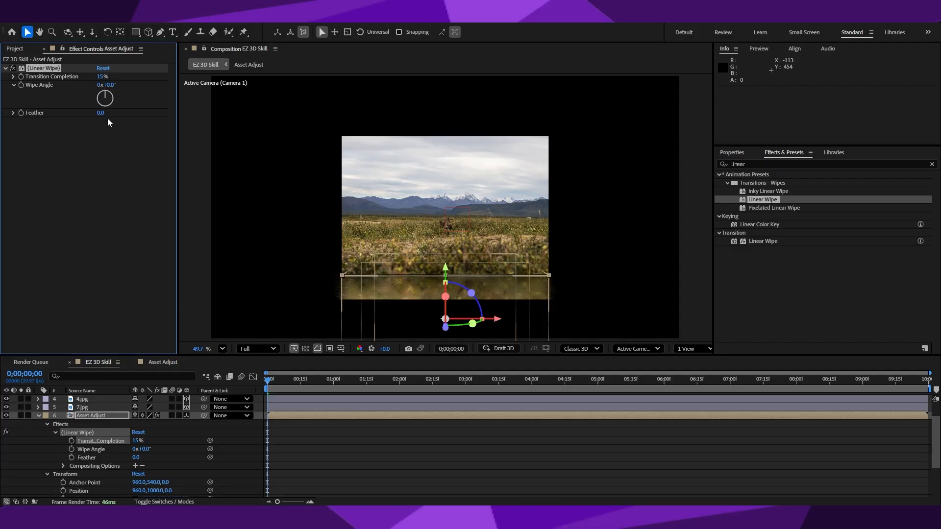
# Set the Feather of the Linear Wipe on the Asset Adjust layer to 55.
pyautogui.moveTo(102, 113); pyautogui.dragTo(153, 134)
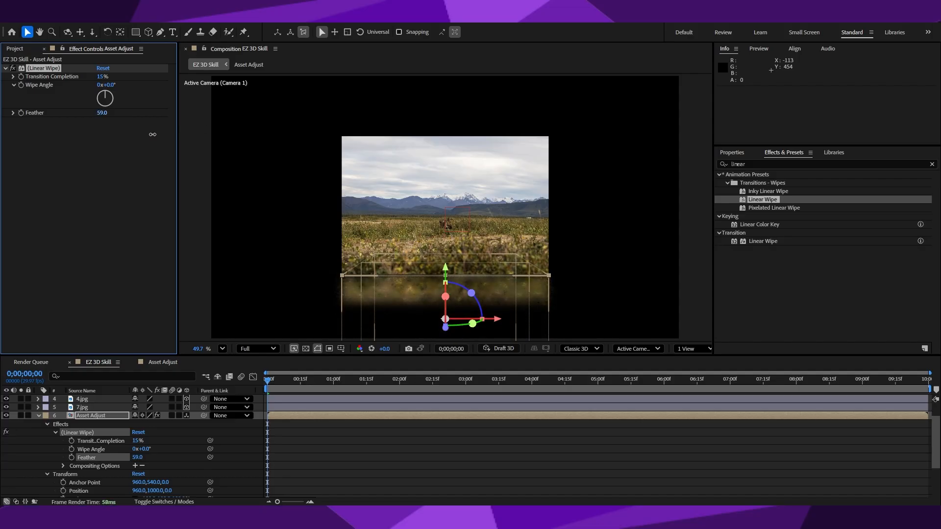
pyautogui.click(103, 114)
pyautogui.write('55')
pyautogui.press('Return')
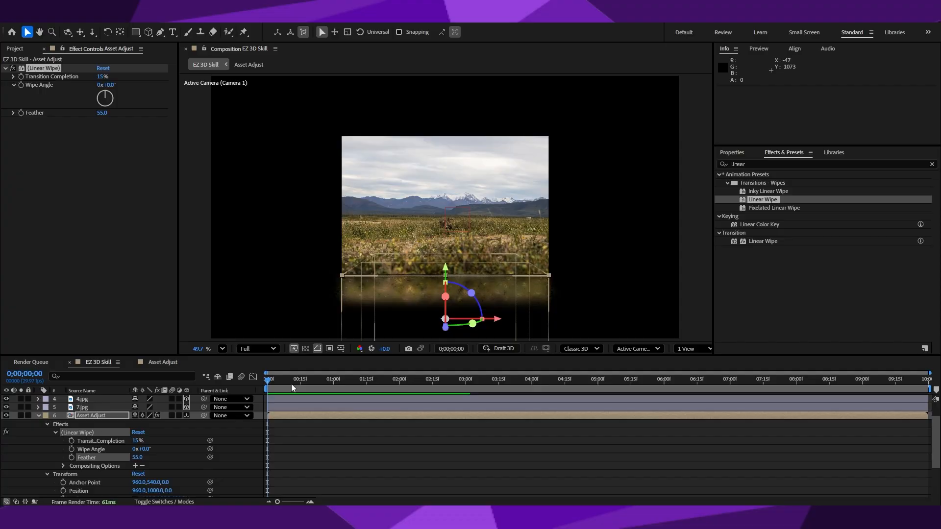
# Preview the EZ 3D Skill animation from the start, then replay it from 0;00;02;18 to check the faded floor reflection.
pyautogui.click(257, 380)
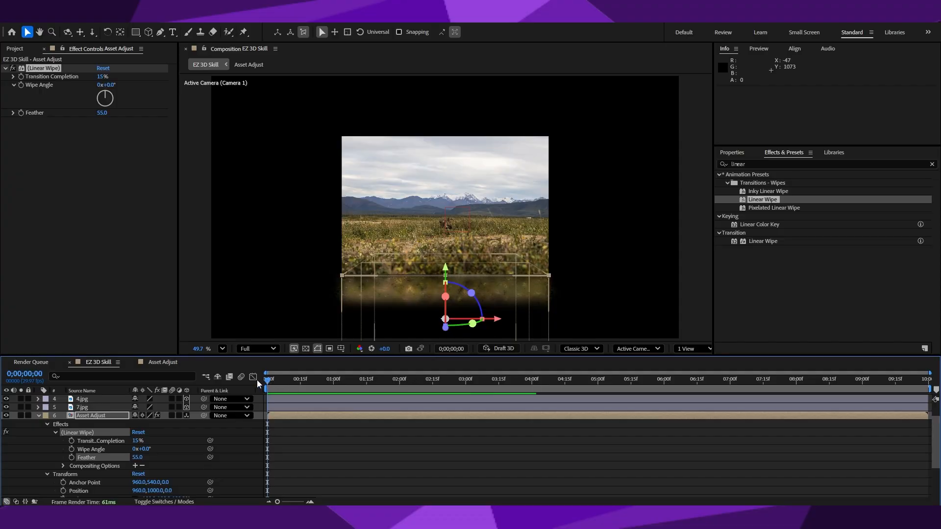
pyautogui.press('space')
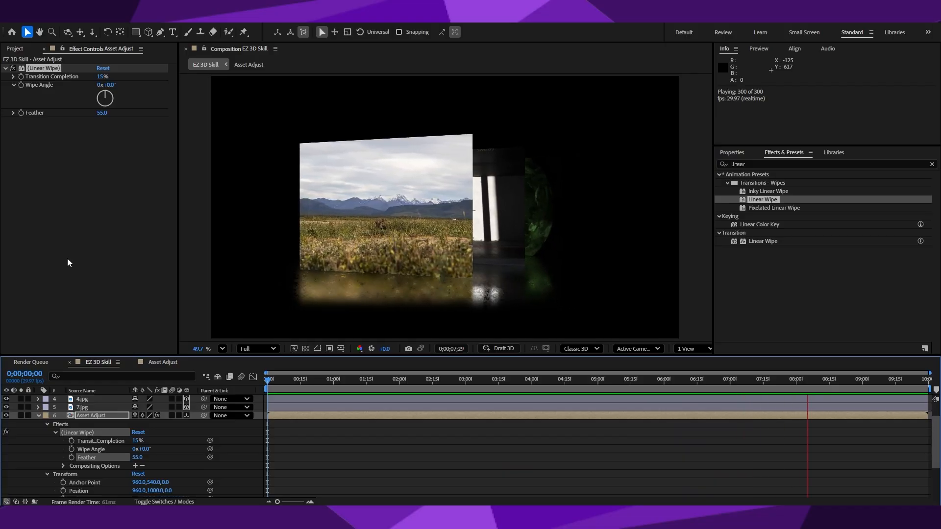
pyautogui.press('space')
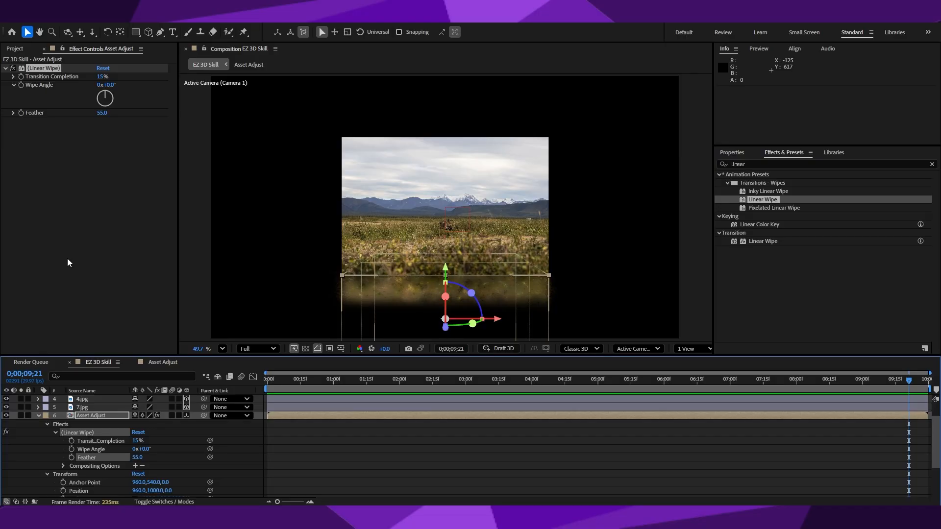
pyautogui.moveTo(381, 378); pyautogui.dragTo(439, 383)
pyautogui.press('space')
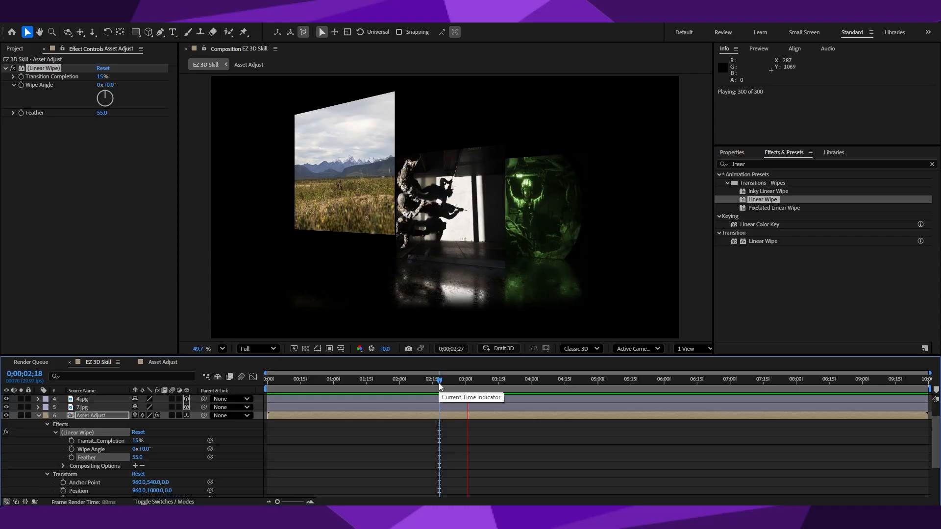